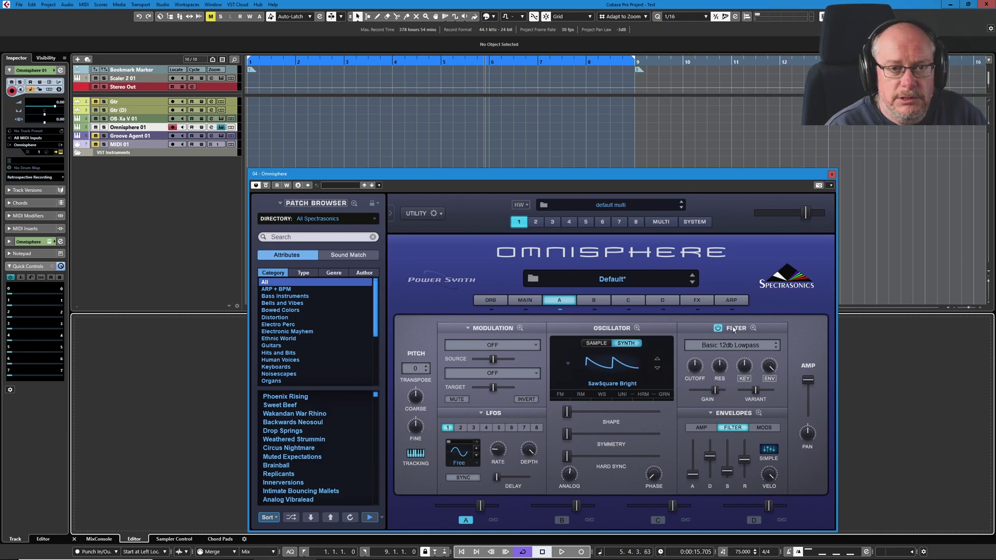
Assign the filter cutoff with MIDI CC Learn and record a C2 note with cutoff sweeps on the Omnisphere 01 track
right_click(696, 367)
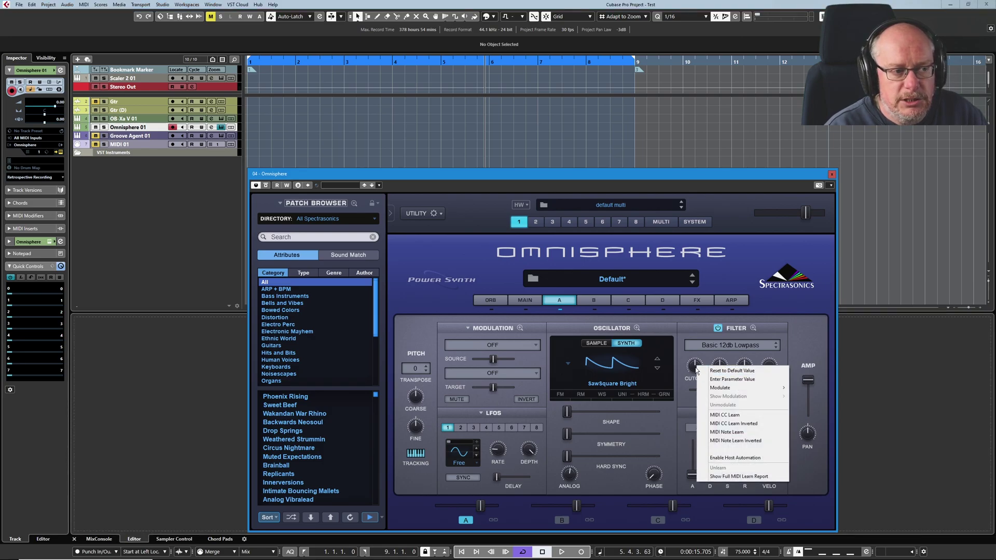
left_click(725, 415)
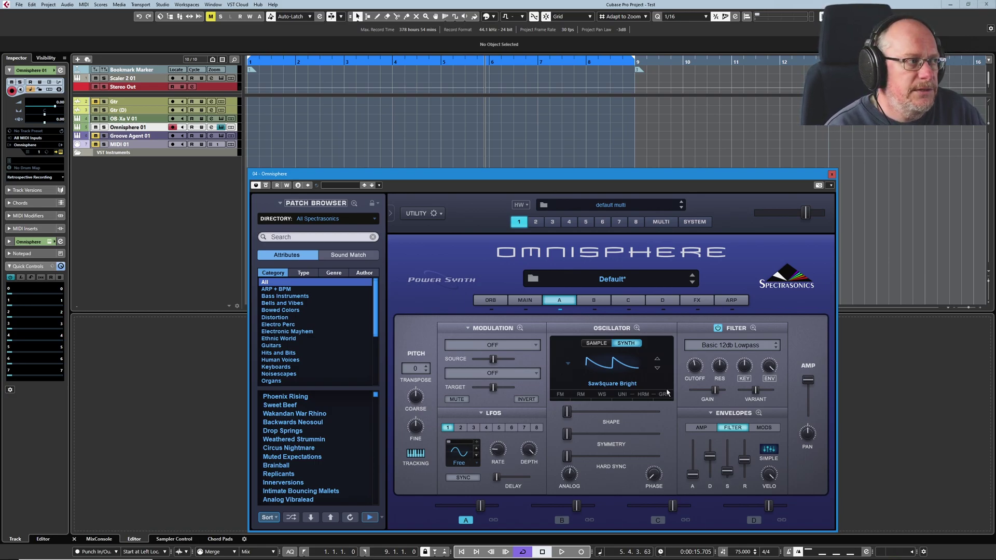
key("KP_Multiply")
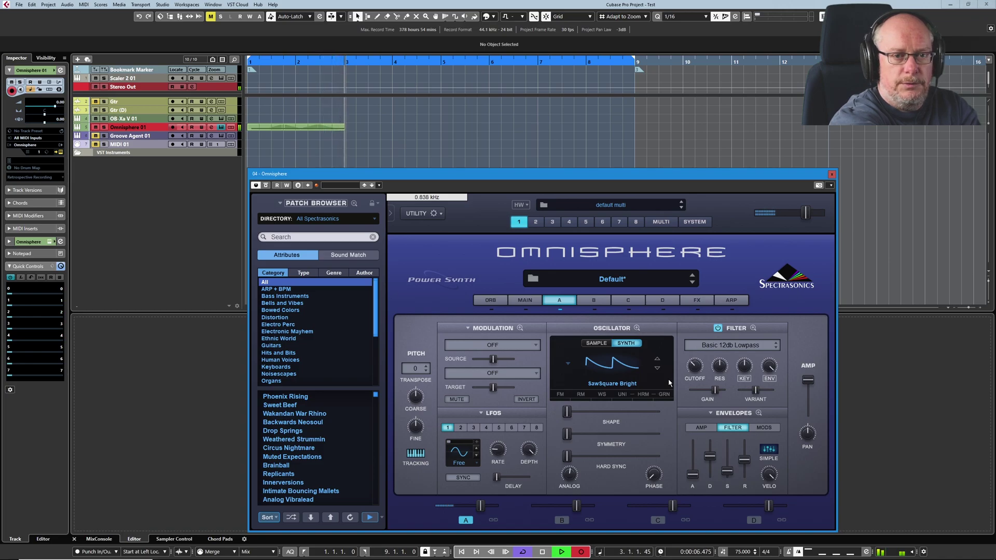
key("space")
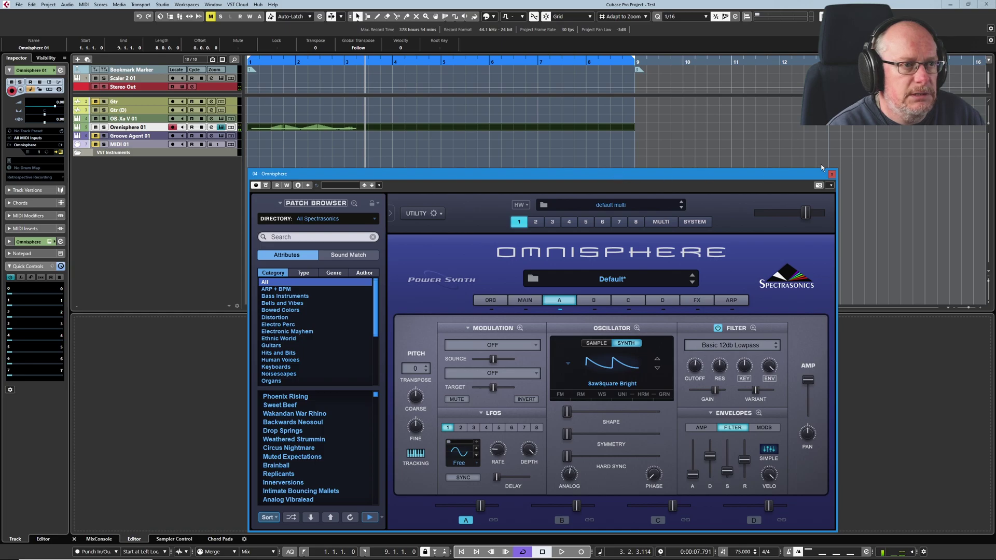
Open the recorded Omnisphere 01 part in the note editor and show its Control 22 curve without the instrument window
left_click_drag(614, 171, 739, 156)
key("ctrl+e")
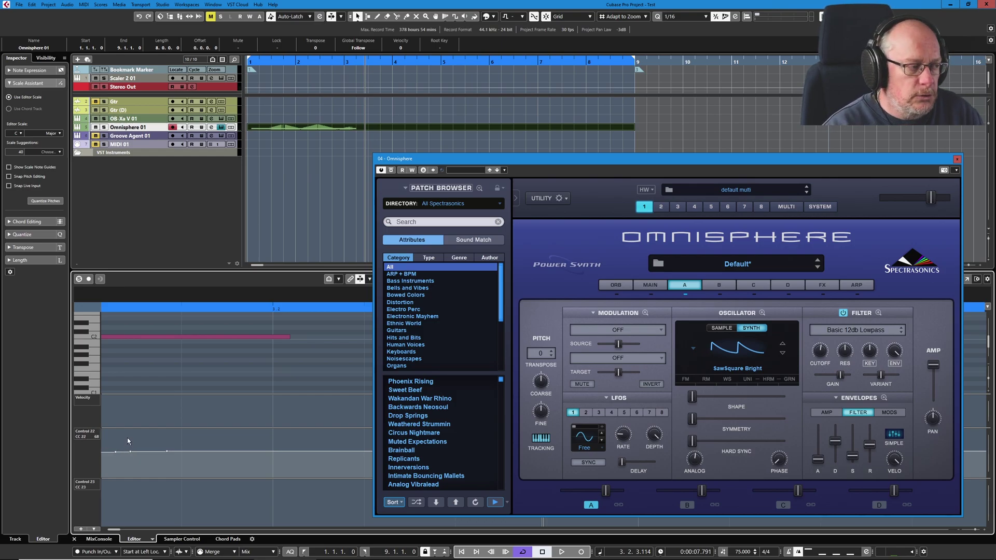
key("Home")
scroll(244, 418, "down", 6)
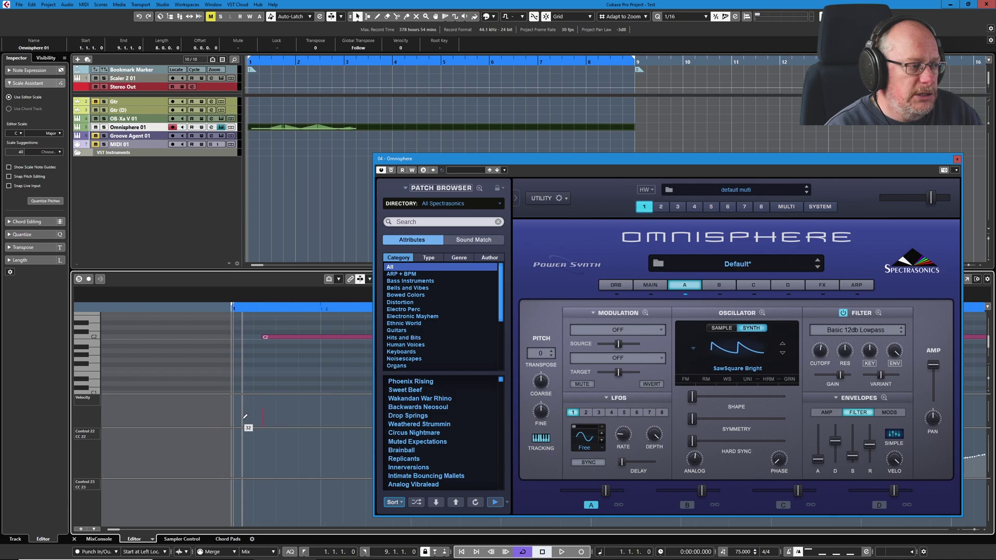
scroll(242, 415, "down", 3)
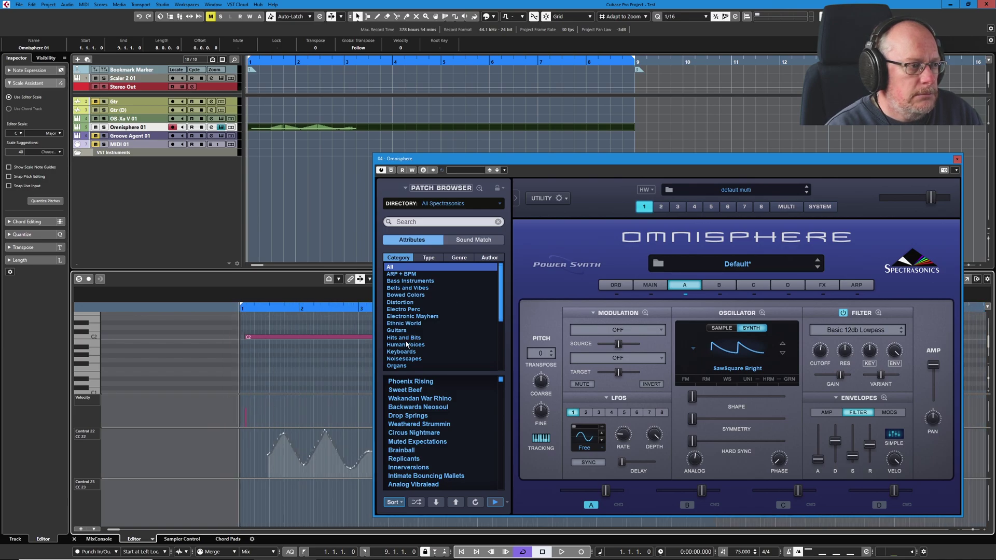
left_click(958, 160)
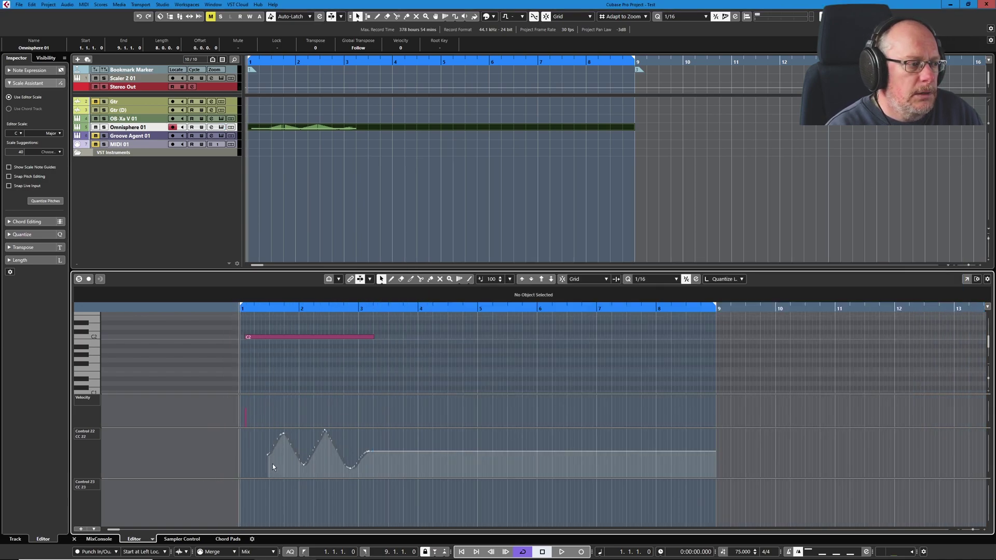
Select a short range of Control 22 points shortly after bar 2 and raise them slightly
scroll(275, 461, "up", 4)
scroll(285, 458, "up", 3)
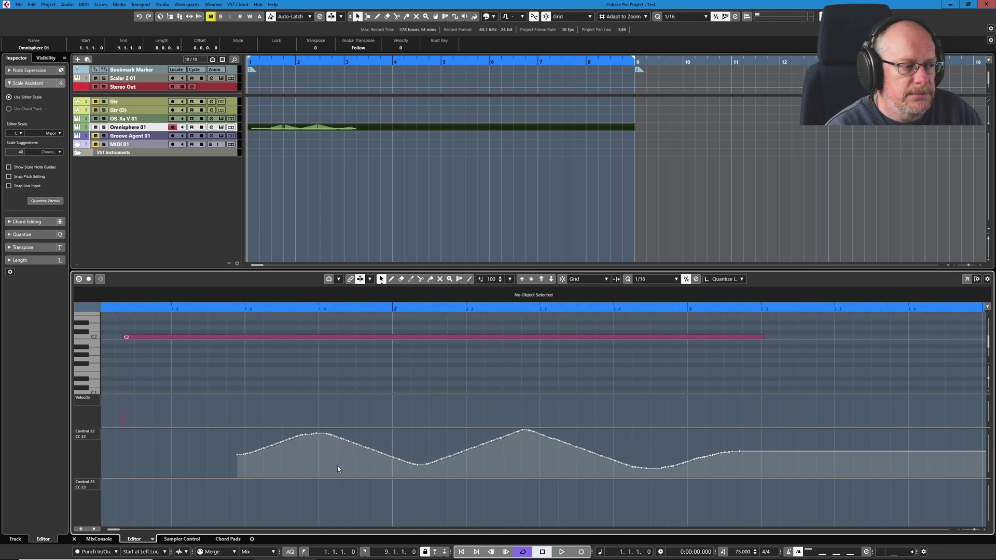
scroll(419, 458, "up", 3)
scroll(492, 468, "up", 2)
scroll(492, 468, "up", 1)
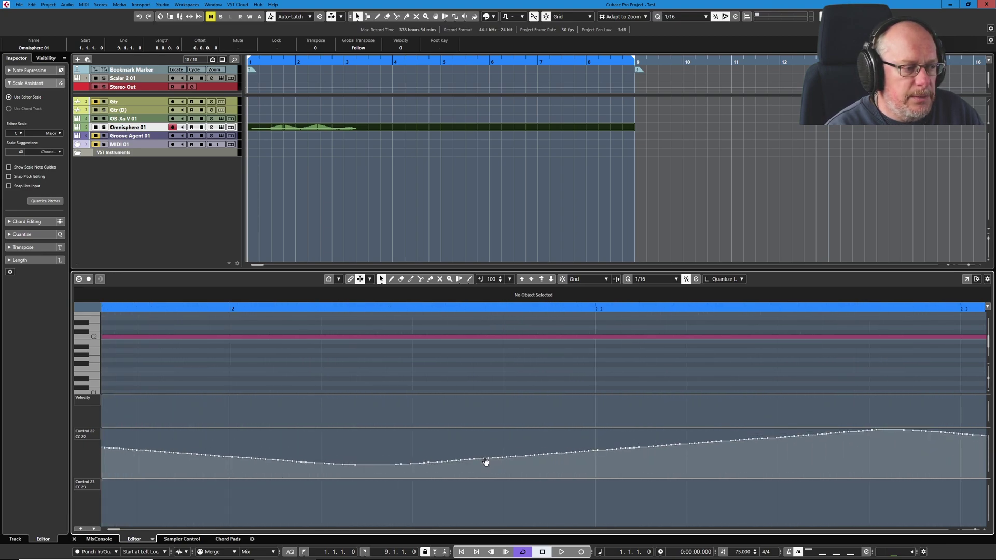
mouse_move(445, 440)
left_mouse_down()
mouse_move(502, 466)
mouse_move(476, 436)
mouse_move(434, 433)
left_mouse_up()
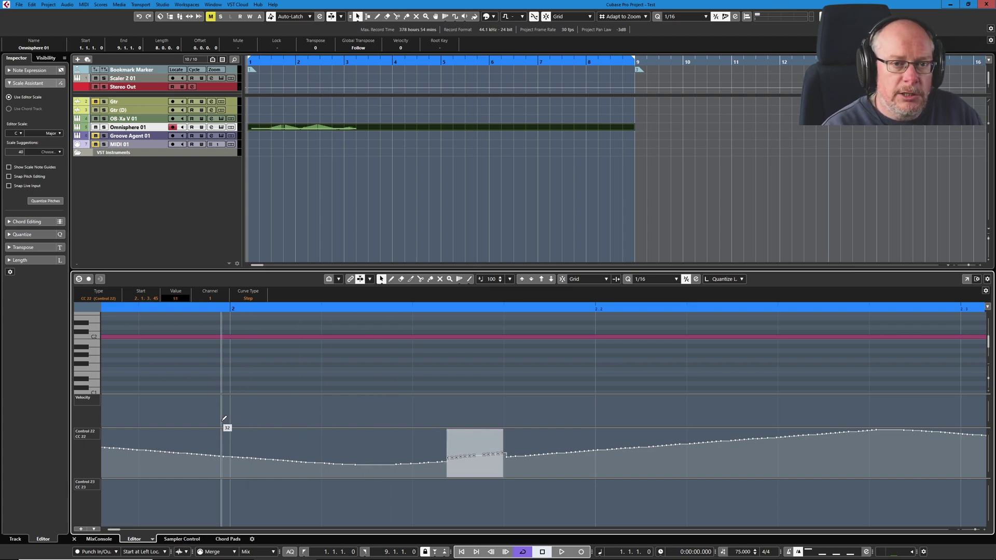
Check which controller types are available for the Control 22 lane
right_click(86, 434)
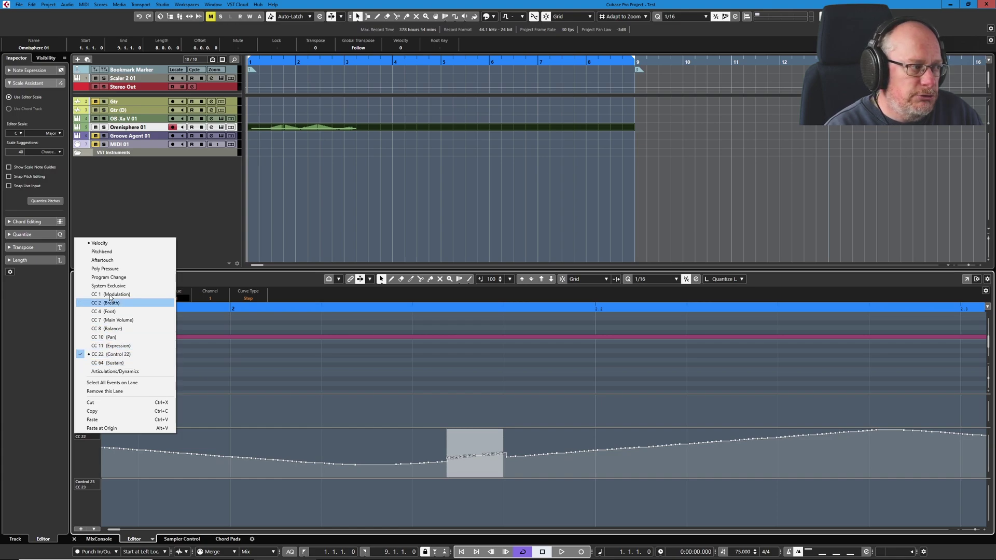
left_click(69, 465)
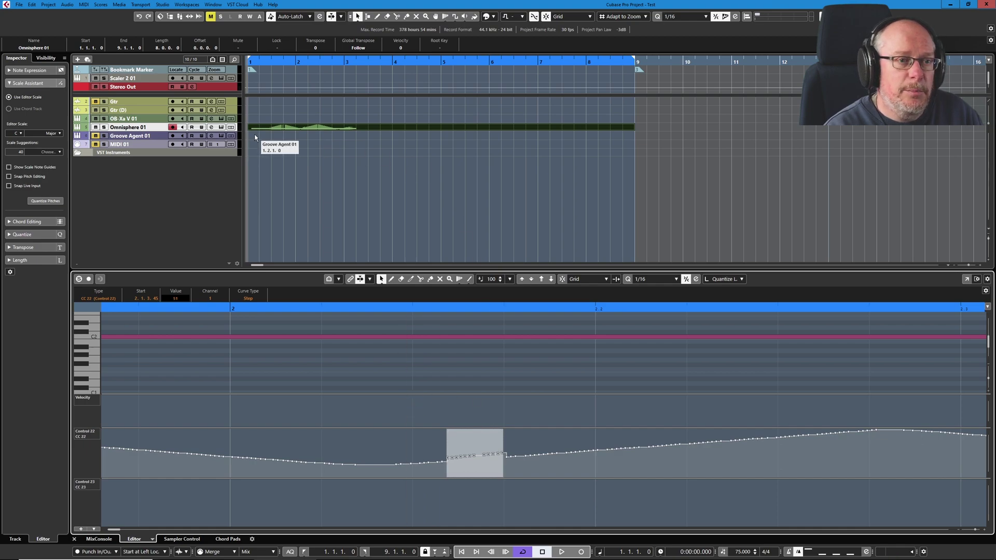
Erase the recorded part from the Omnisphere 01 track and undo that erasure
key("5")
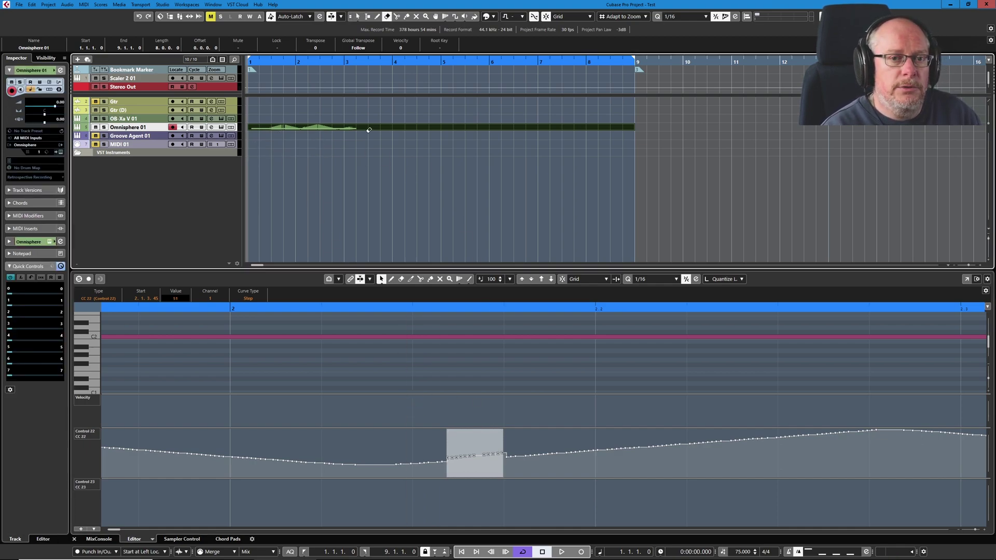
left_click(385, 127)
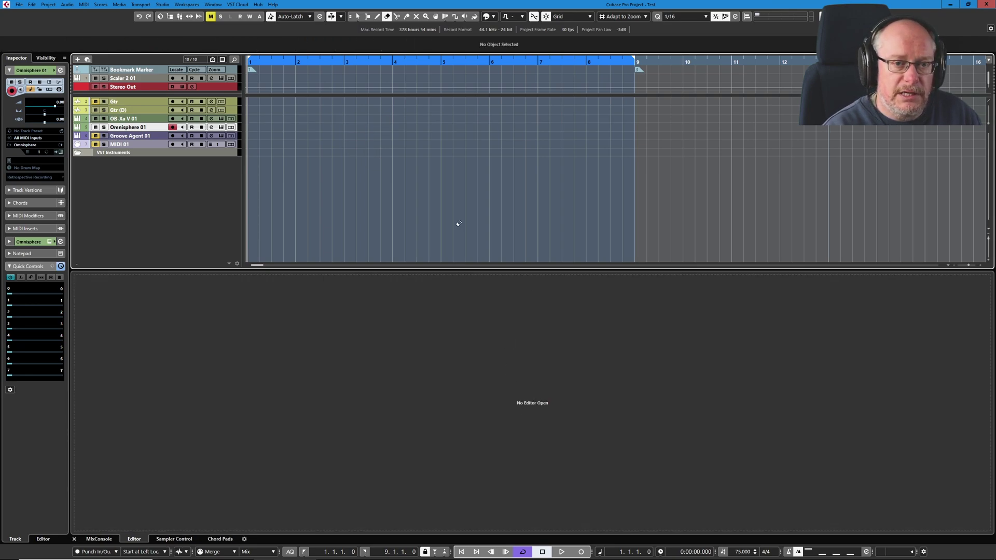
key("ctrl+z")
key("1")
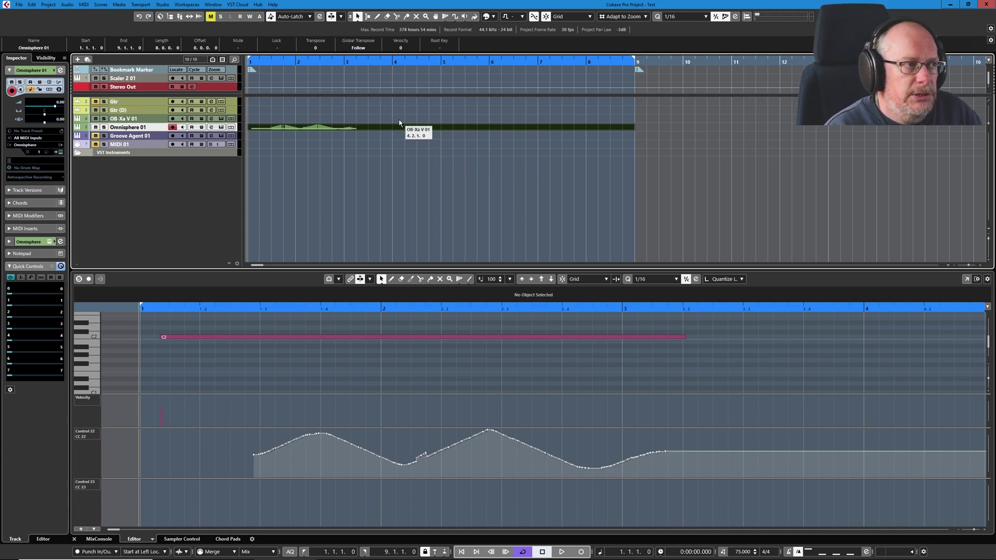
Erase the recorded part from the Omnisphere 01 track and reopen the Omnisphere instrument window
key("5")
left_click(440, 125)
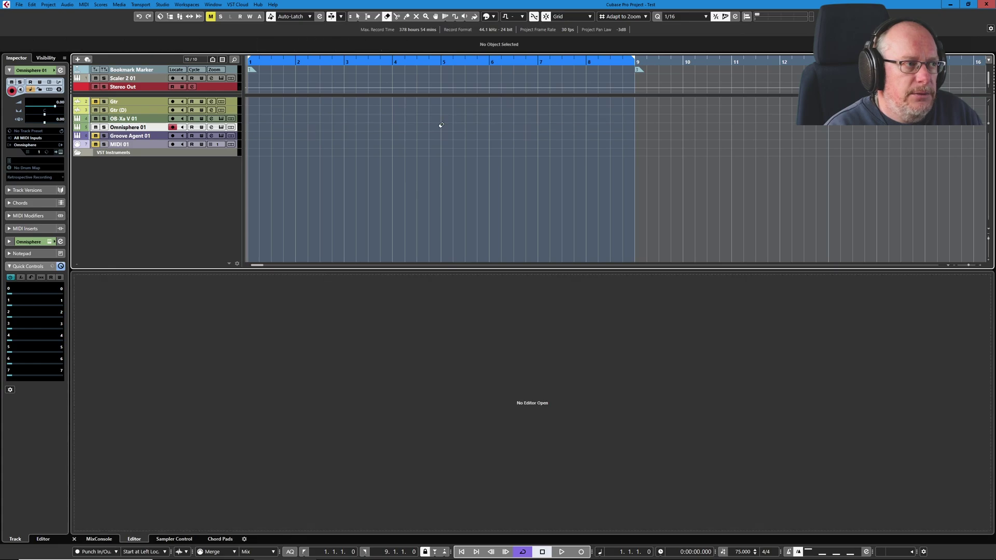
left_click(220, 127)
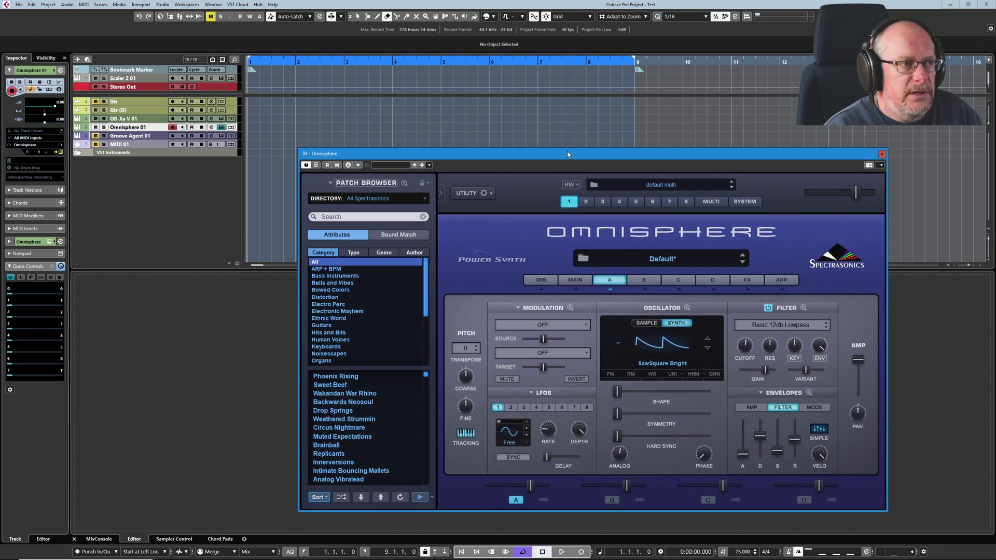
left_click_drag(568, 154, 456, 126)
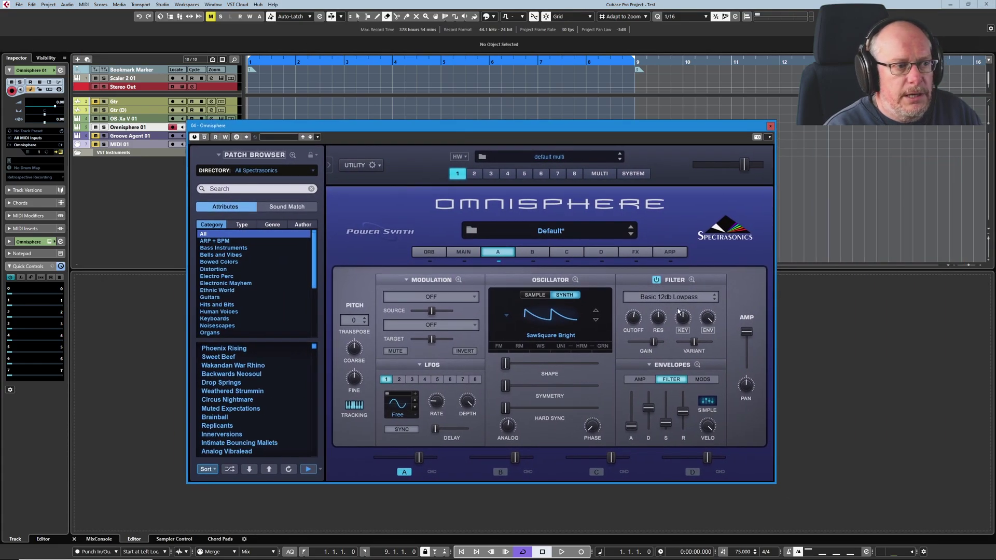
Unlearn CC 22 from Omnisphere's filter cutoff and enable host automation for that parameter
right_click(636, 319)
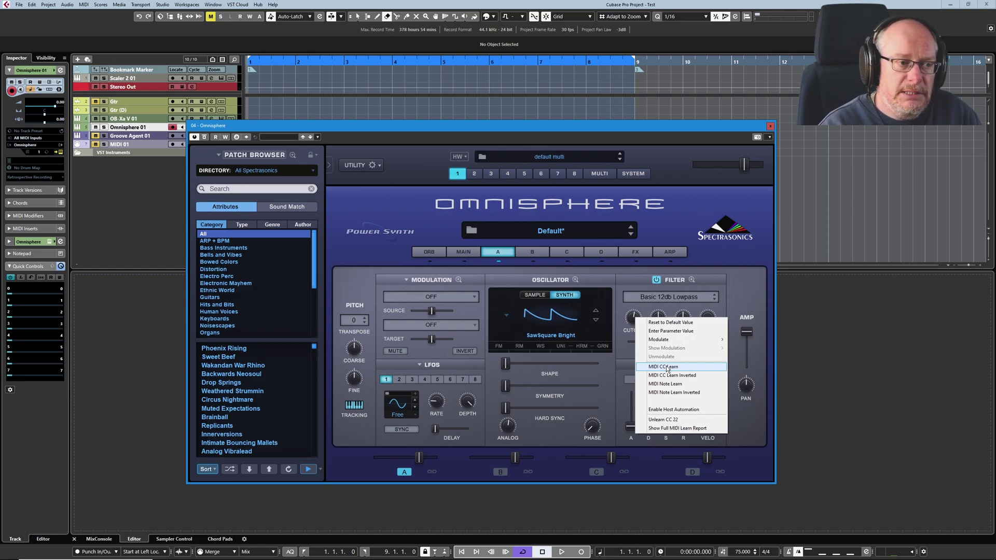
left_click(667, 422)
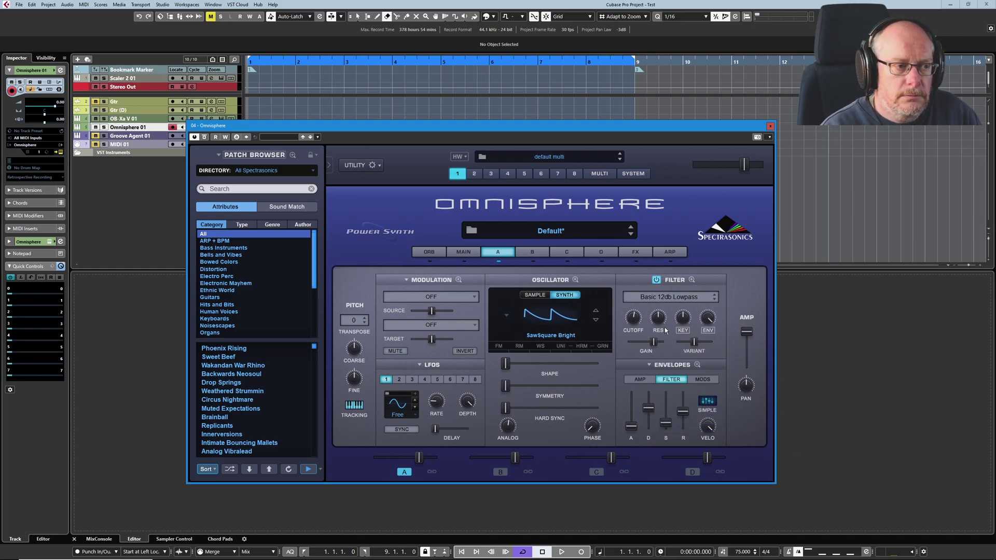
right_click(633, 318)
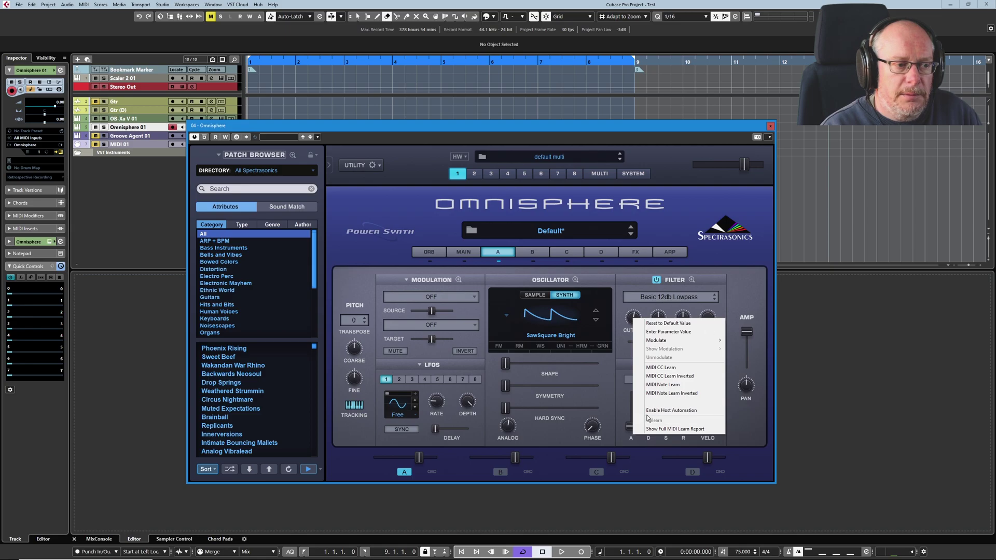
left_click(679, 411)
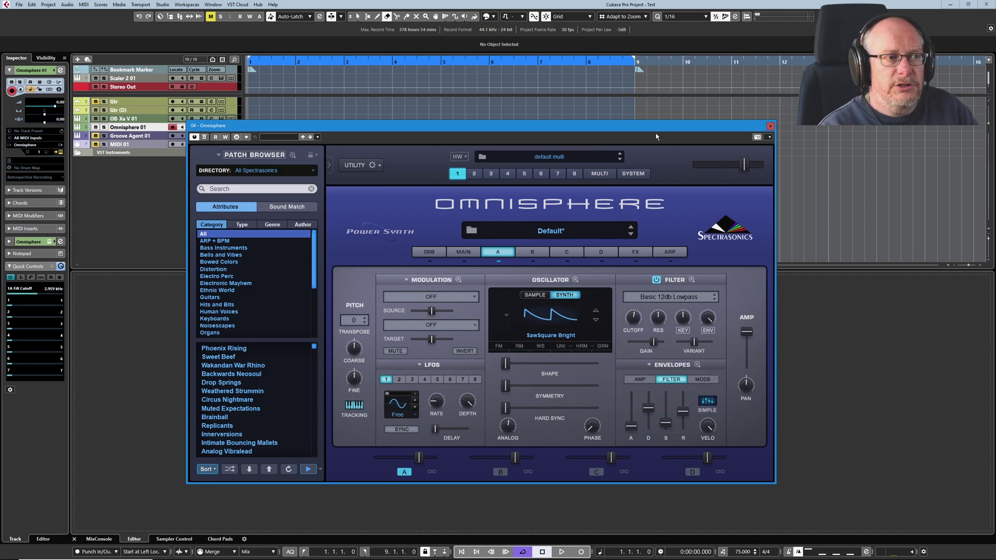
Enable automation read and write on Omnisphere 01, and record a C2 note while writing filter cutoff sweeps
left_click_drag(657, 126, 689, 147)
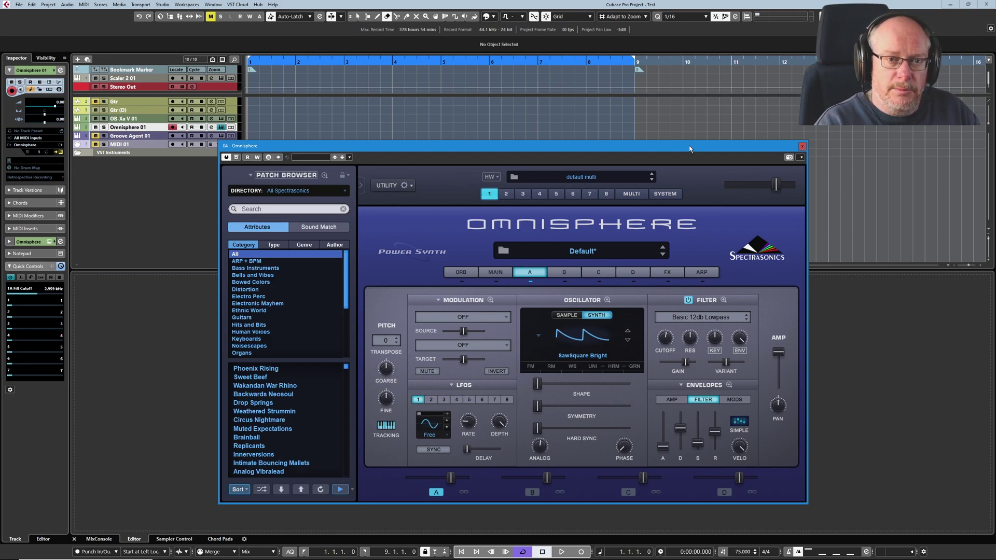
left_click_drag(689, 145, 672, 158)
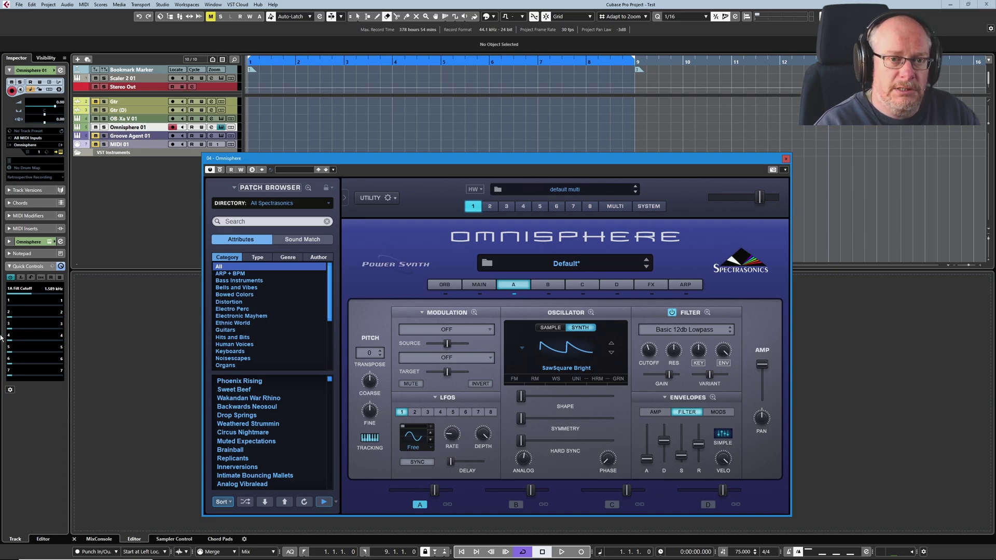
left_click_drag(362, 158, 366, 154)
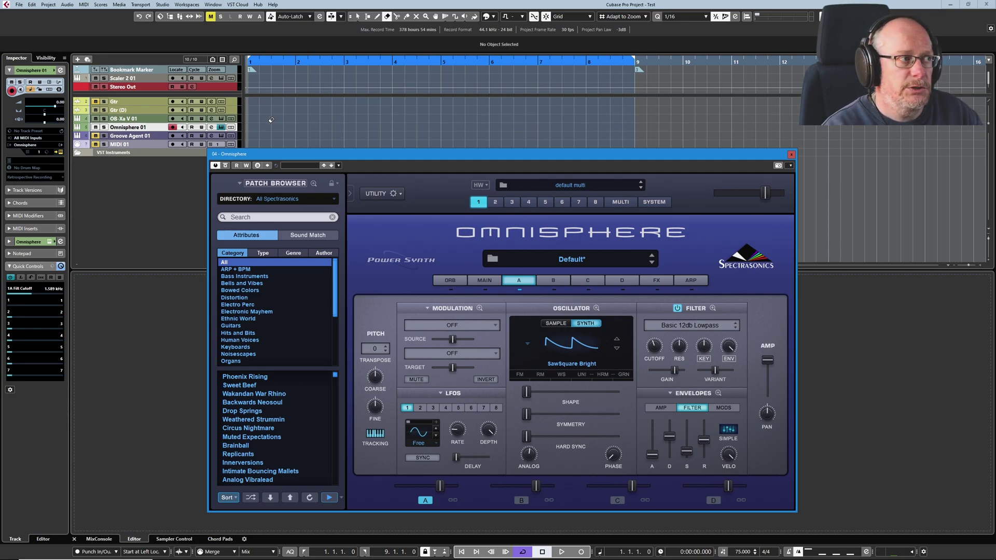
left_click(202, 128)
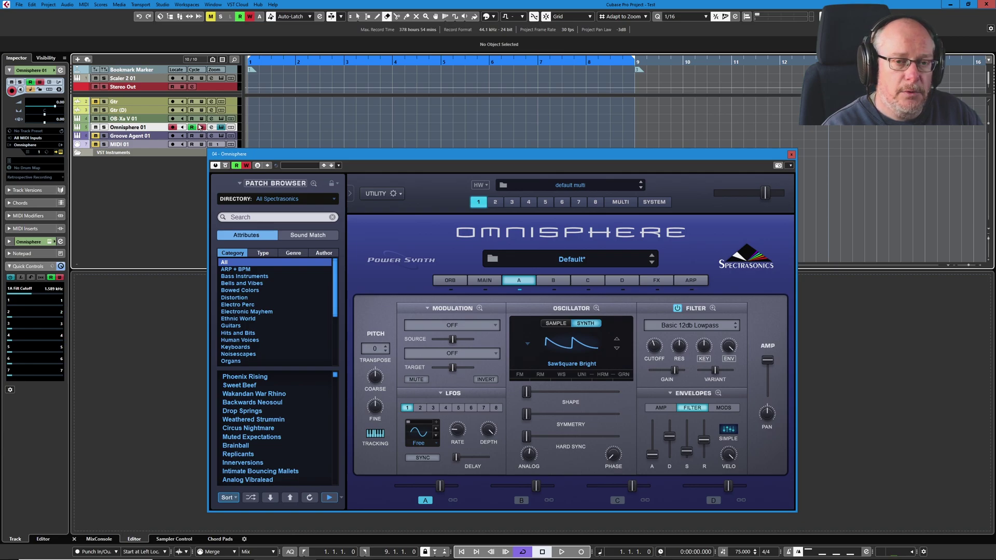
key("KP_Multiply")
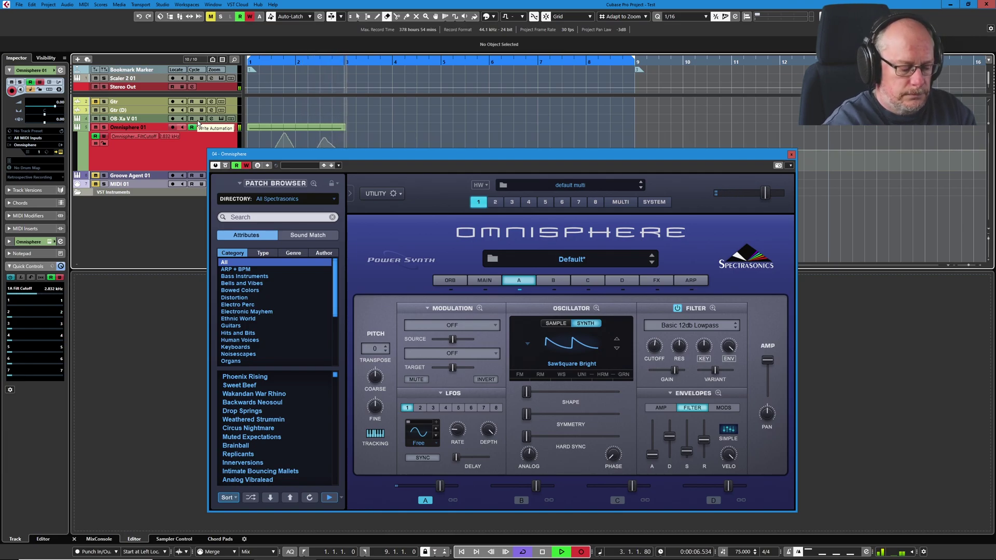
key("space")
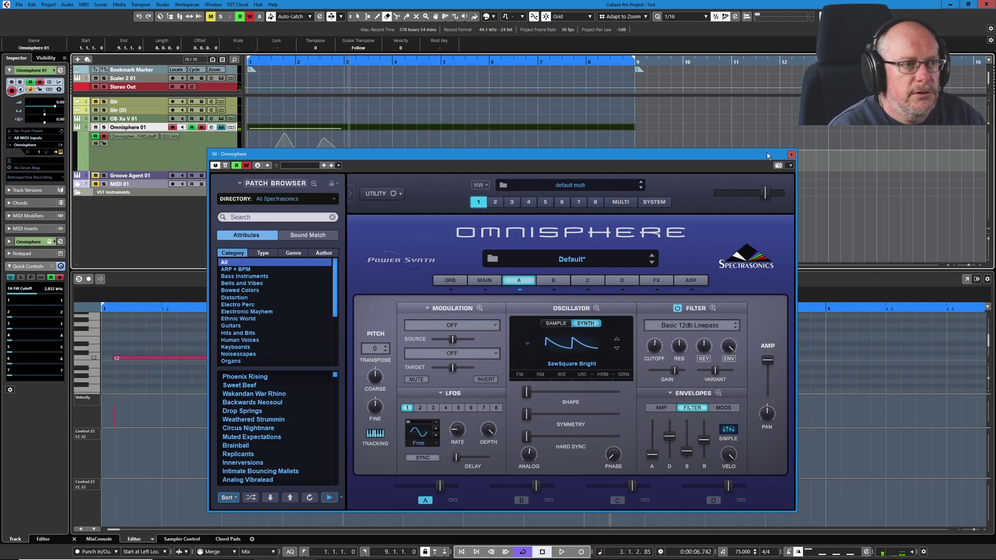
Add a point midway up the second rise of the filter cutoff automation and select the points near the peak
left_click_drag(767, 153, 936, 170)
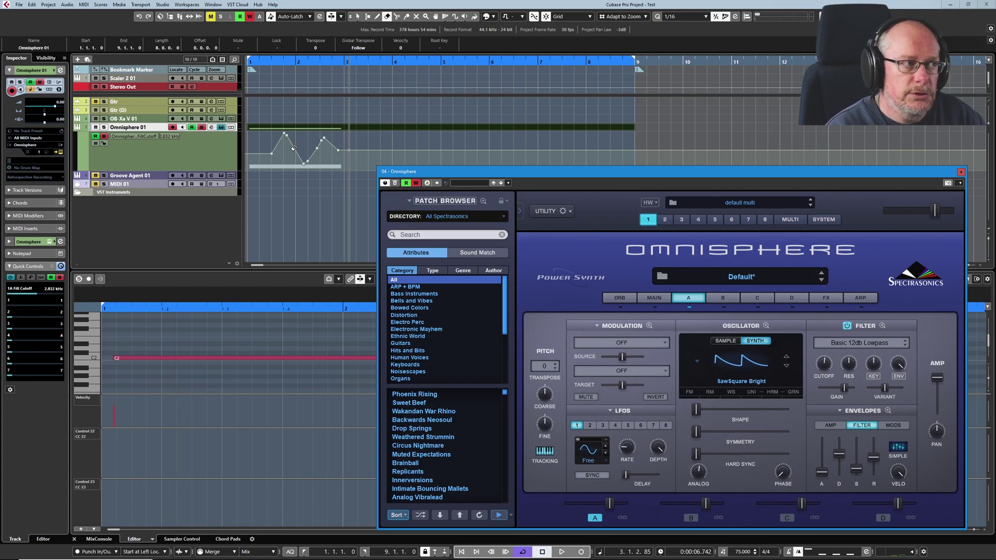
key("1")
key("h")
key("h")
key("h")
key("h")
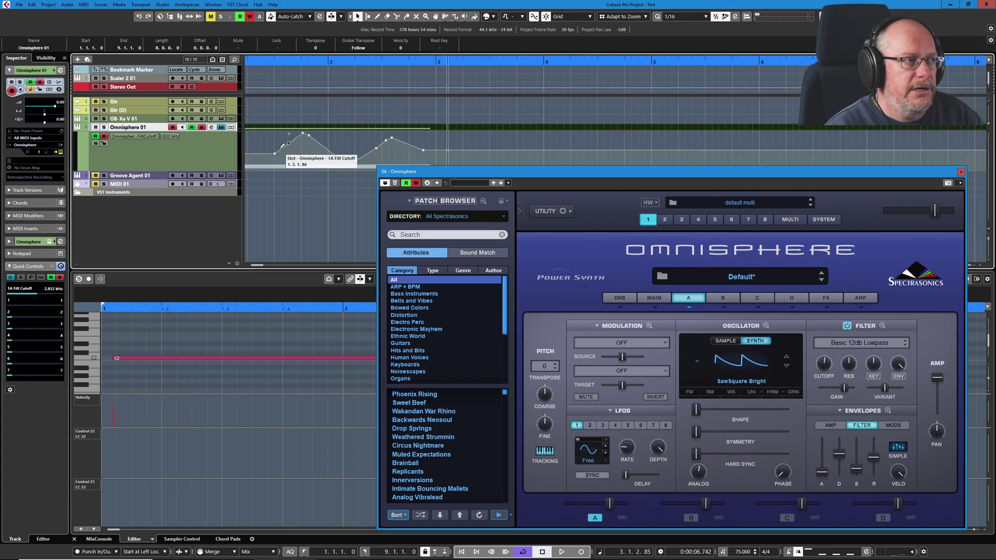
key("g")
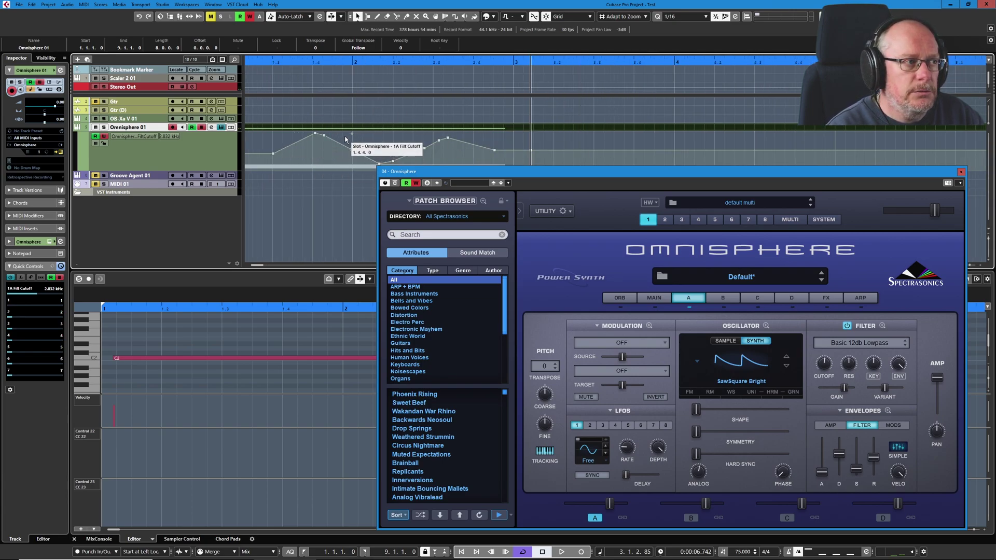
left_click_drag(341, 132, 454, 167)
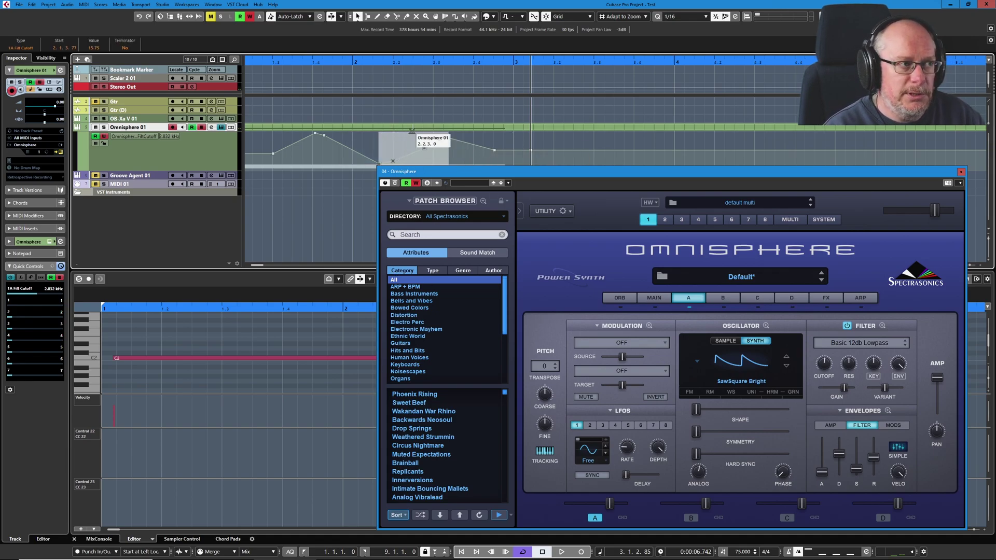
left_click(409, 158)
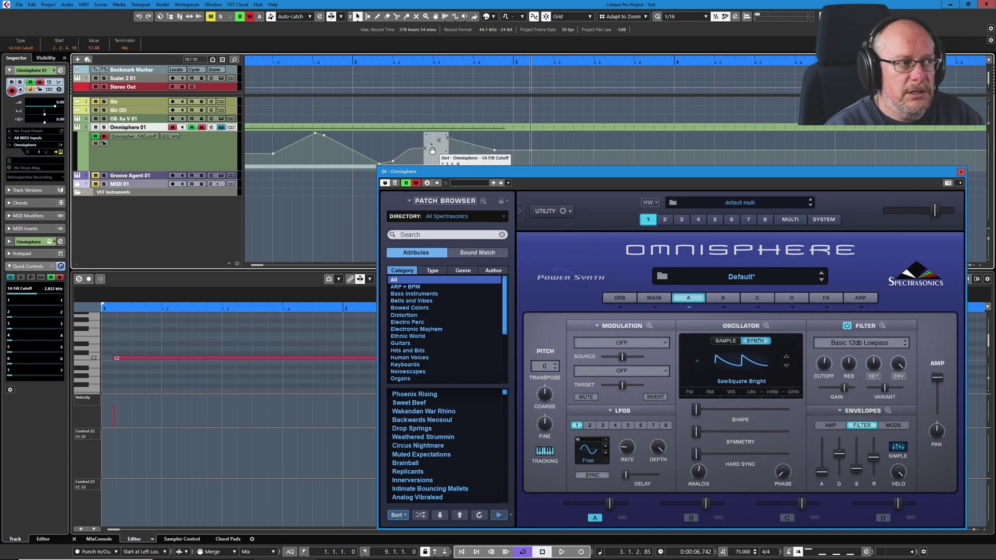
left_click_drag(449, 133, 422, 147)
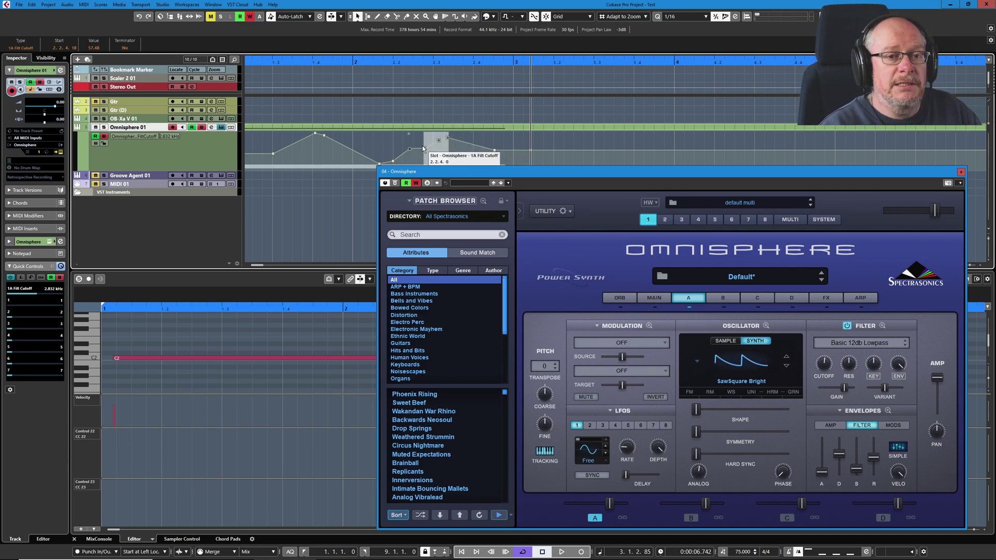
Hide the automation lane of the Omnisphere 01 track and show it again
left_click(422, 146)
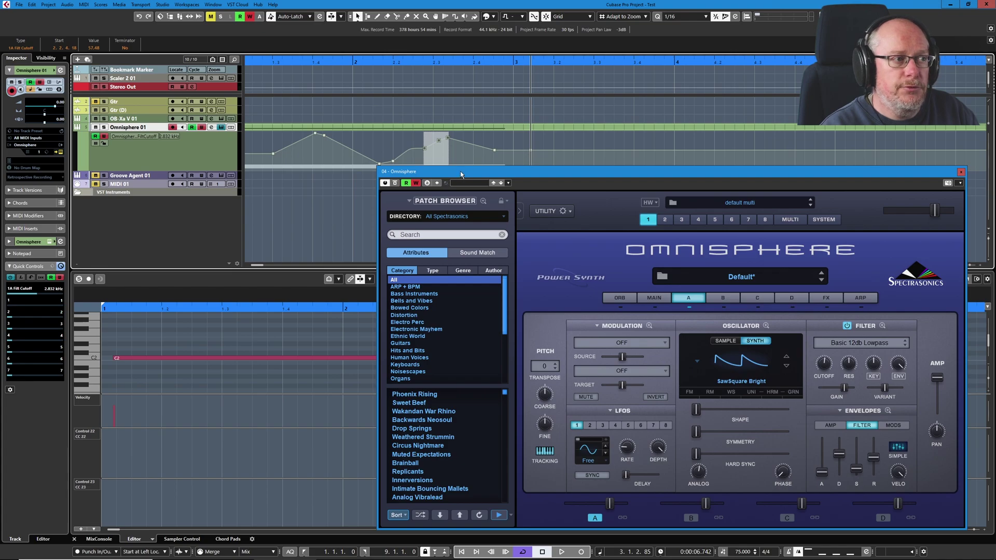
left_click_drag(459, 171, 295, 262)
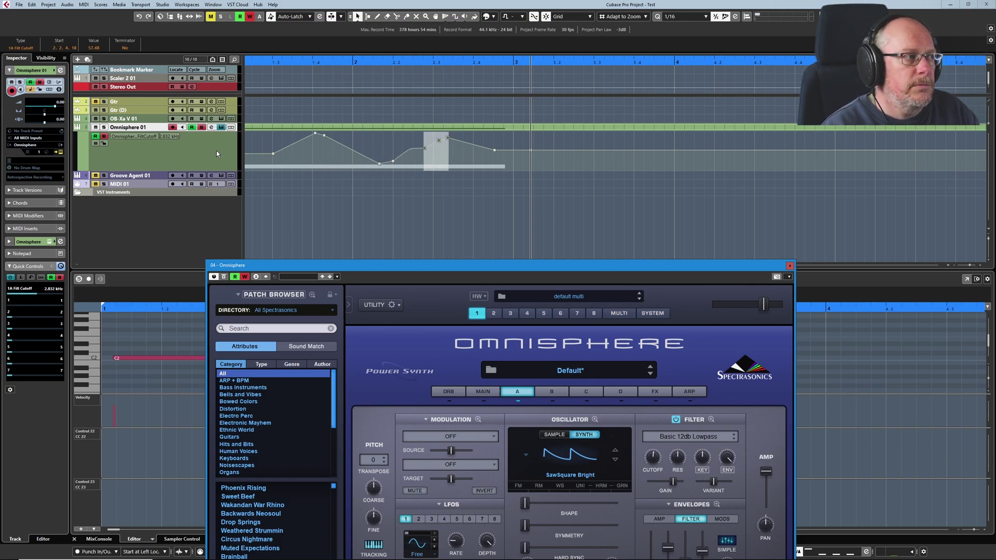
right_click(181, 152)
right_click(130, 133)
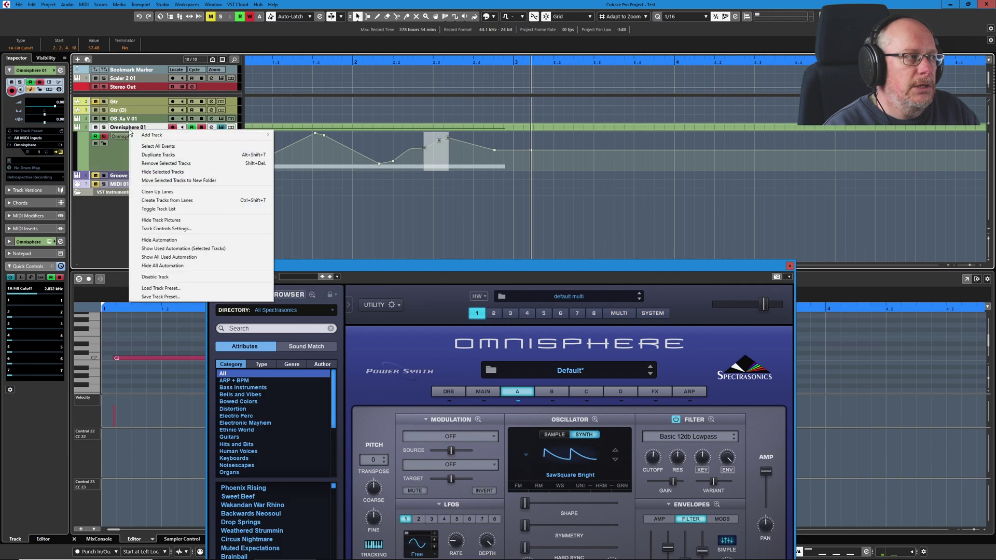
left_click(163, 241)
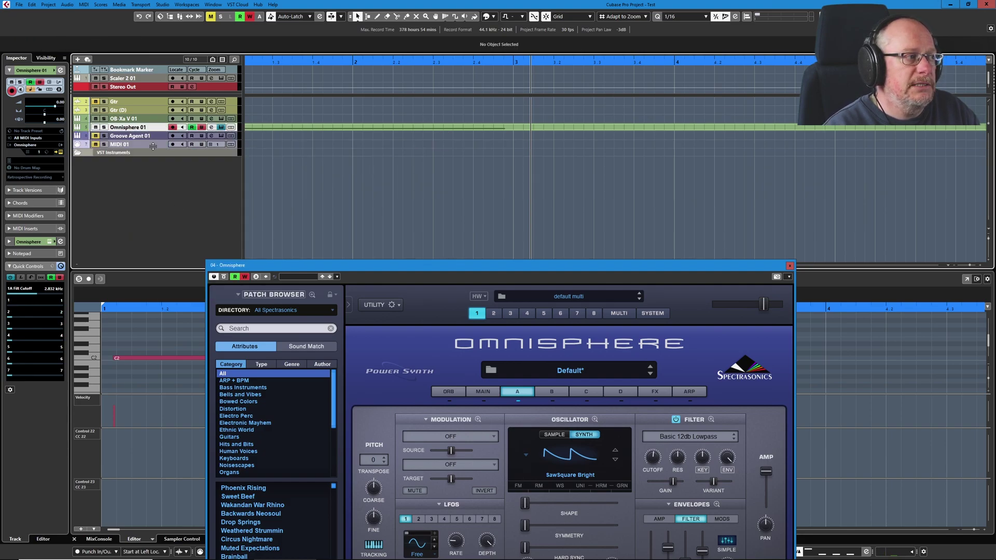
right_click(127, 128)
left_click(161, 244)
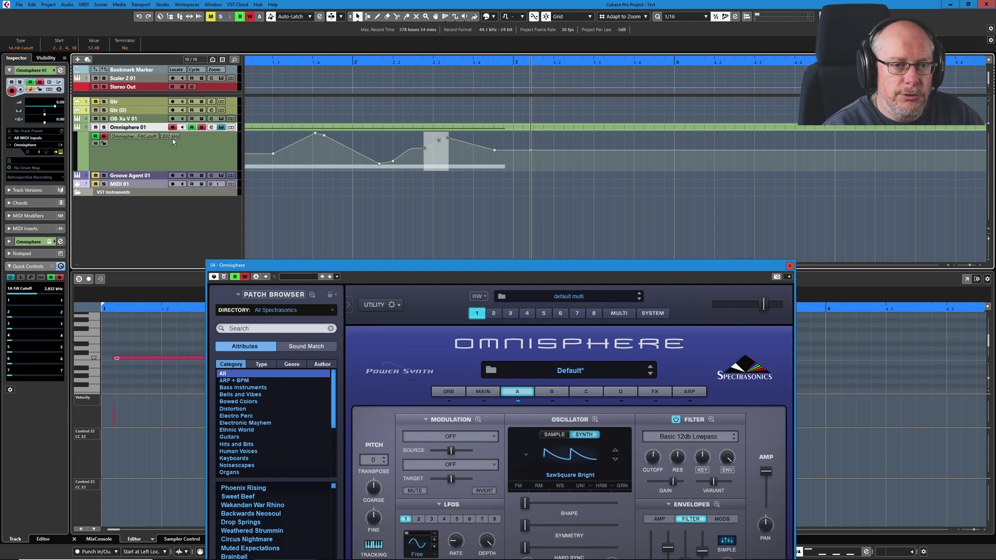
Switch the CC 22 controller lane in the key editor to Pitchbend
left_click_drag(495, 269, 500, 157)
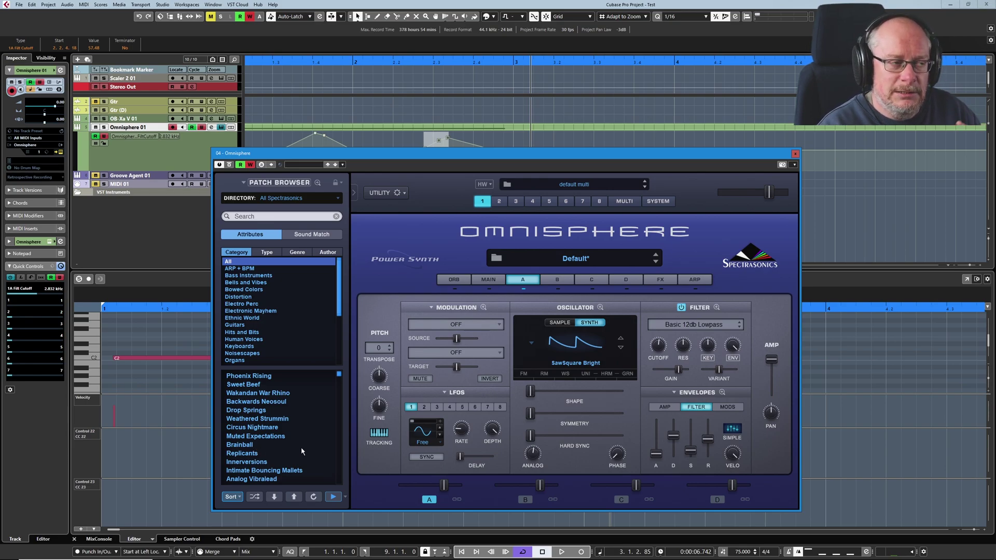
left_click_drag(570, 154, 616, 142)
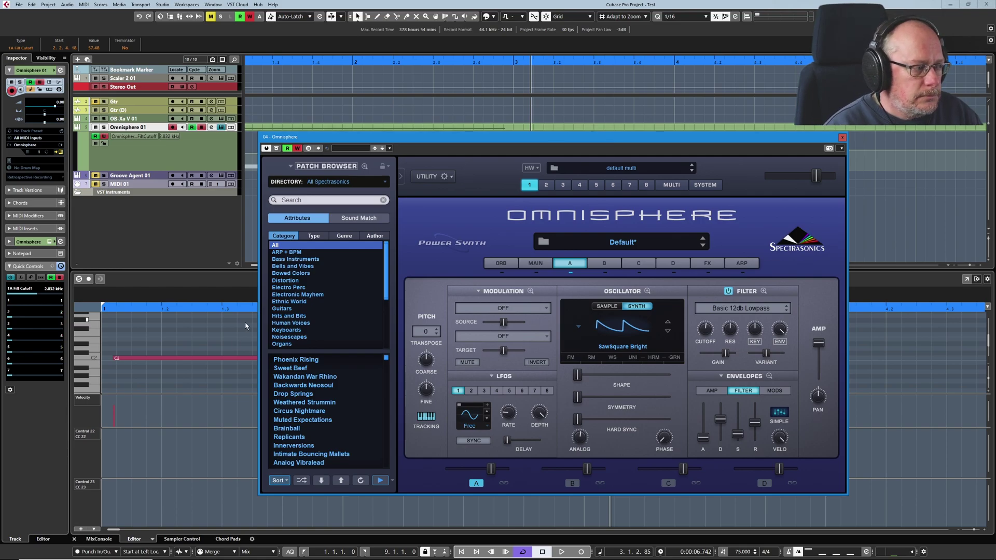
left_click(83, 434)
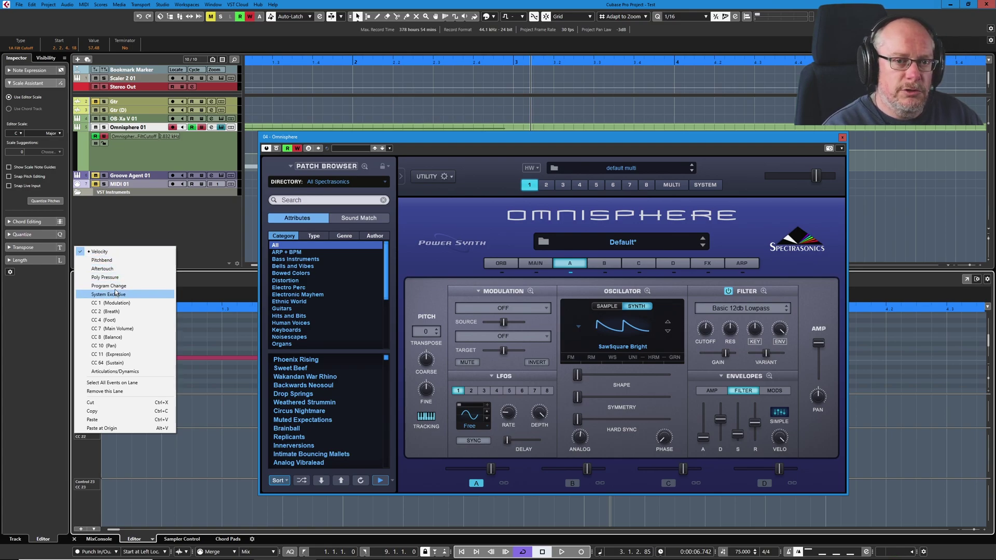
left_click(111, 262)
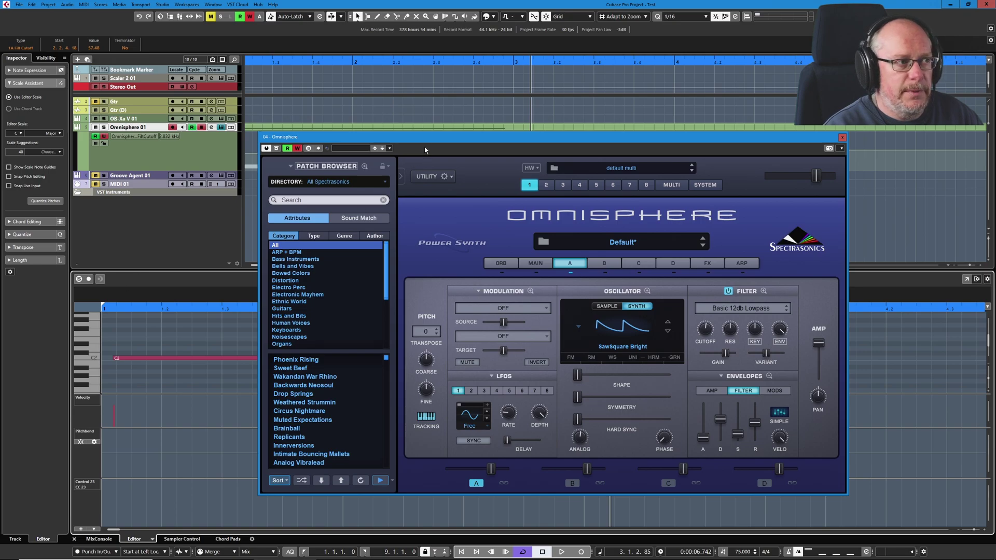
Record a C2 note with pitch bend sweeps on Omnisphere 01 and close the Omnisphere window
left_click_drag(425, 138, 378, 175)
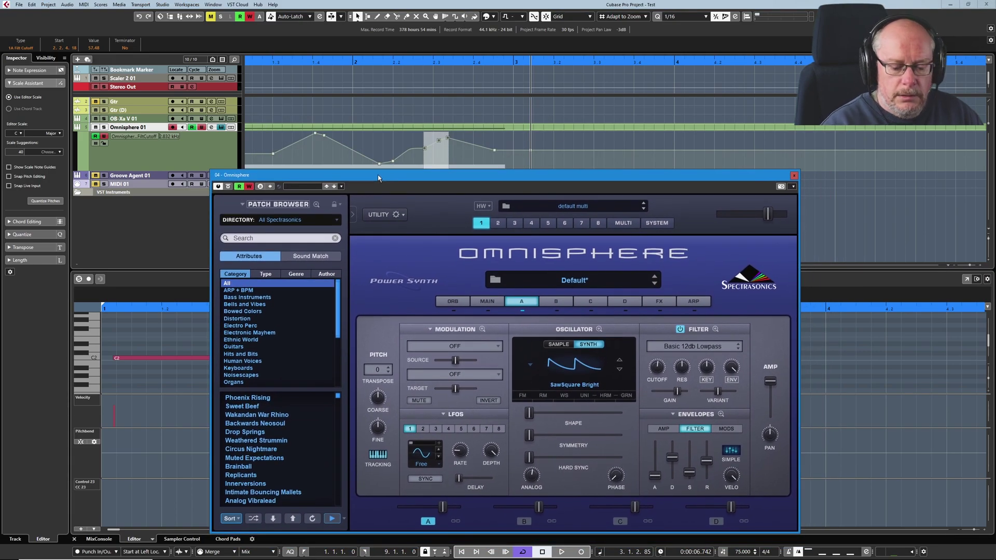
key("KP_Multiply")
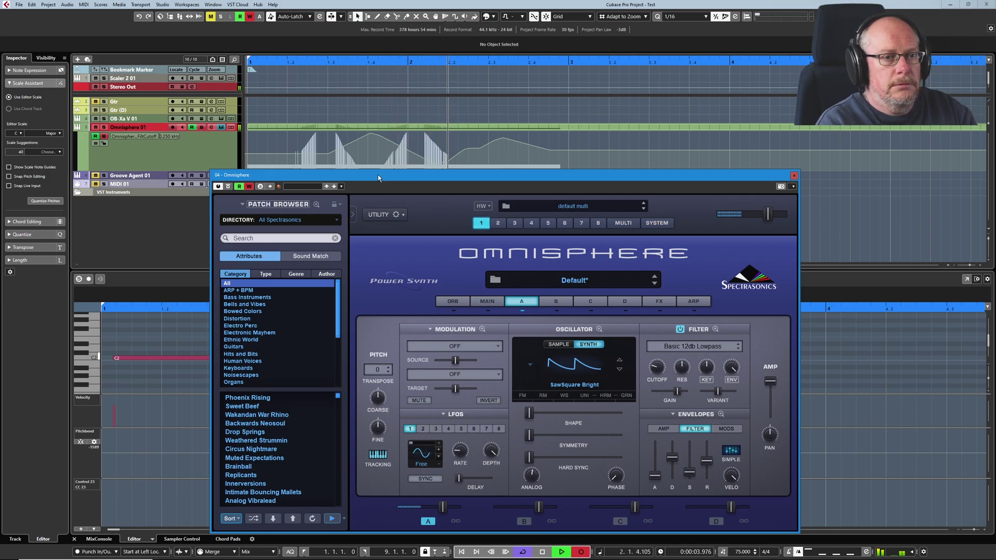
key("space")
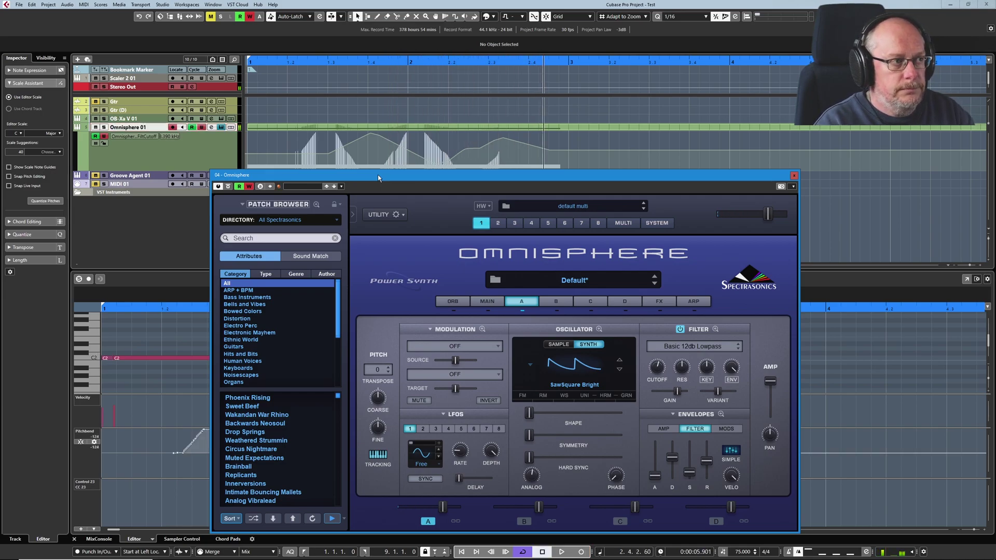
left_click(794, 175)
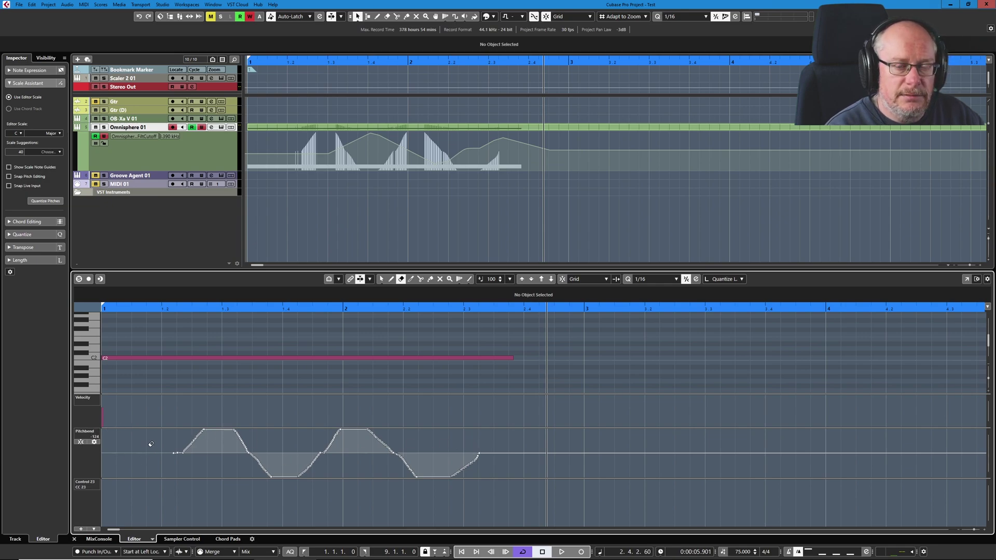
Look through the controller types available for the Pitchbend lane and enlarge the track area above the key editor
left_click(85, 431)
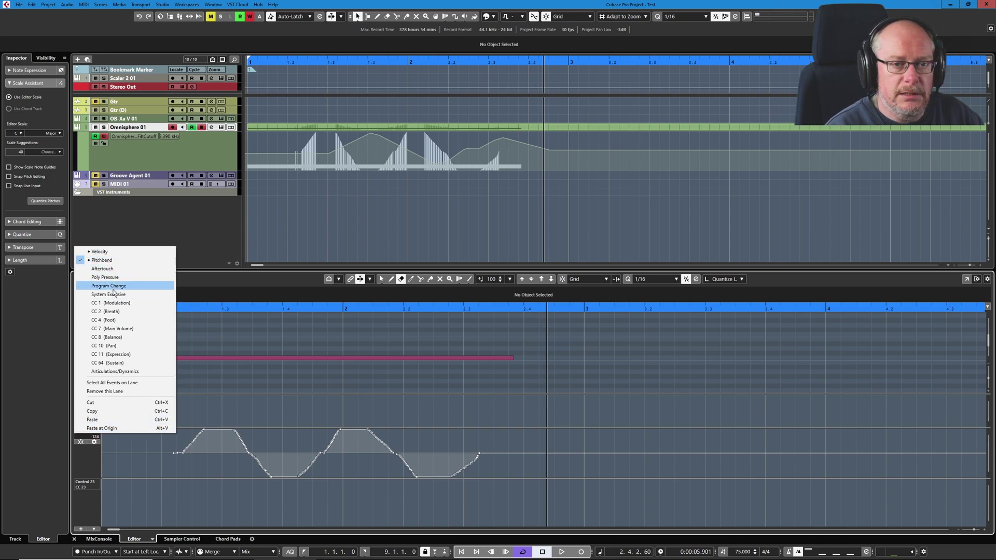
left_click(113, 254)
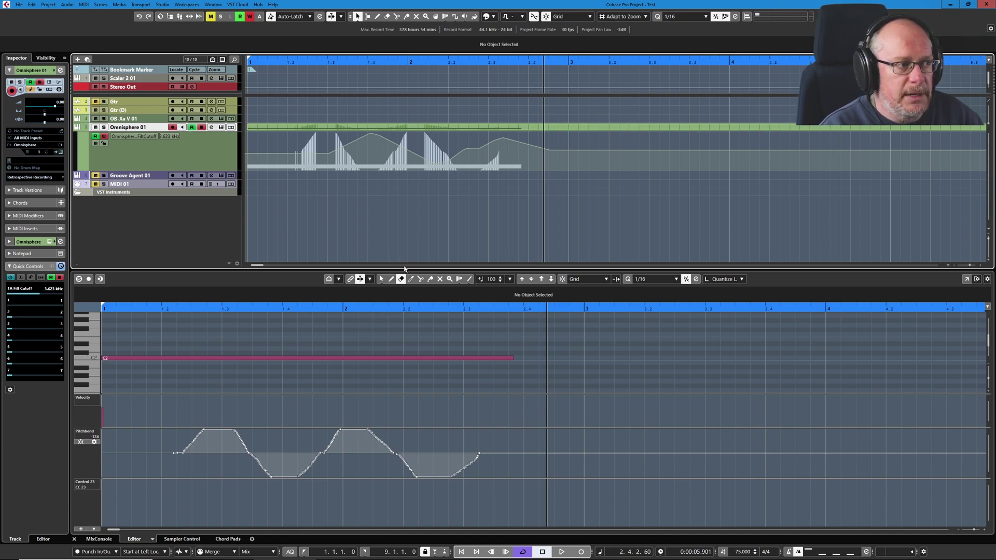
left_click_drag(402, 270, 379, 335)
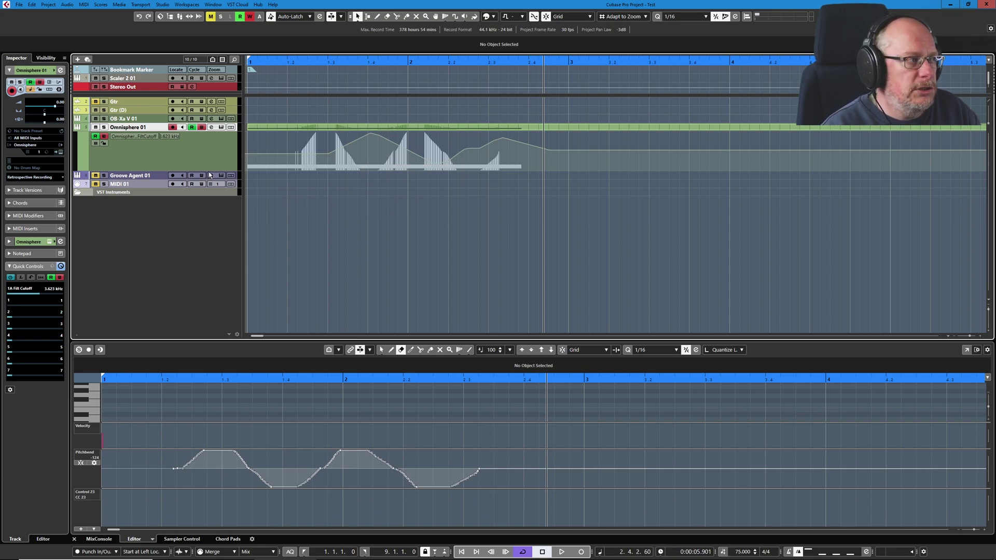
Examine the Omnisphere parameters offered for the filter cutoff automation lane and cancel without adding one
left_click(135, 136)
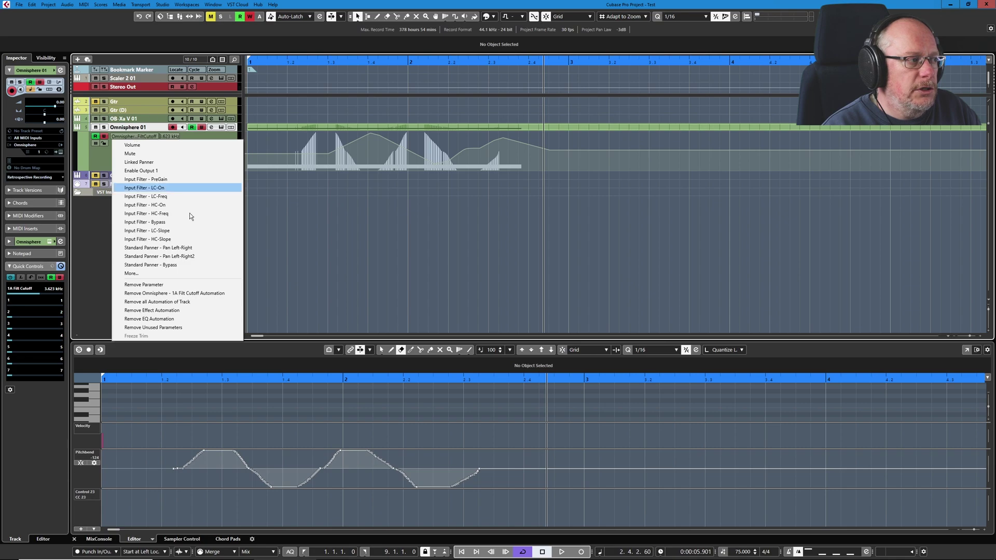
left_click(136, 273)
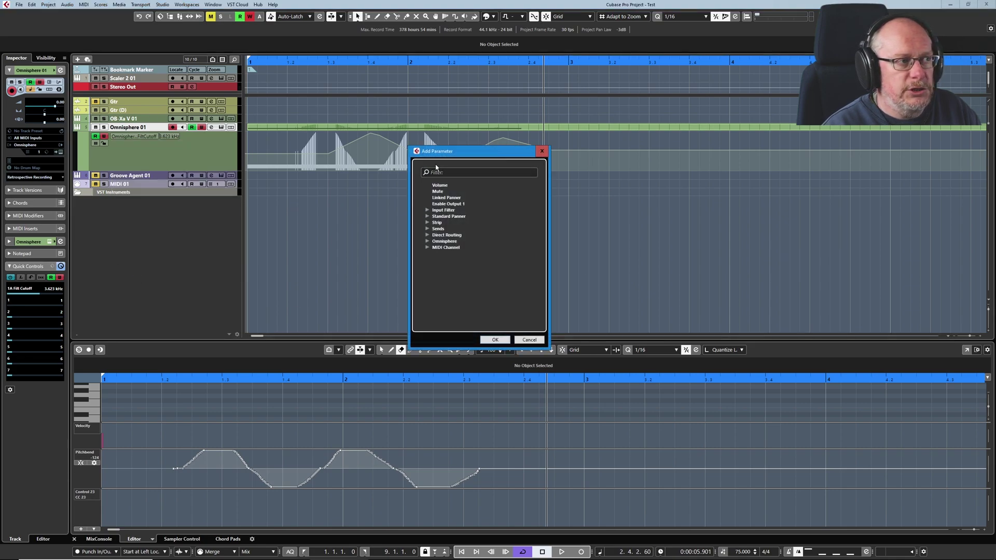
left_click_drag(442, 153, 428, 166)
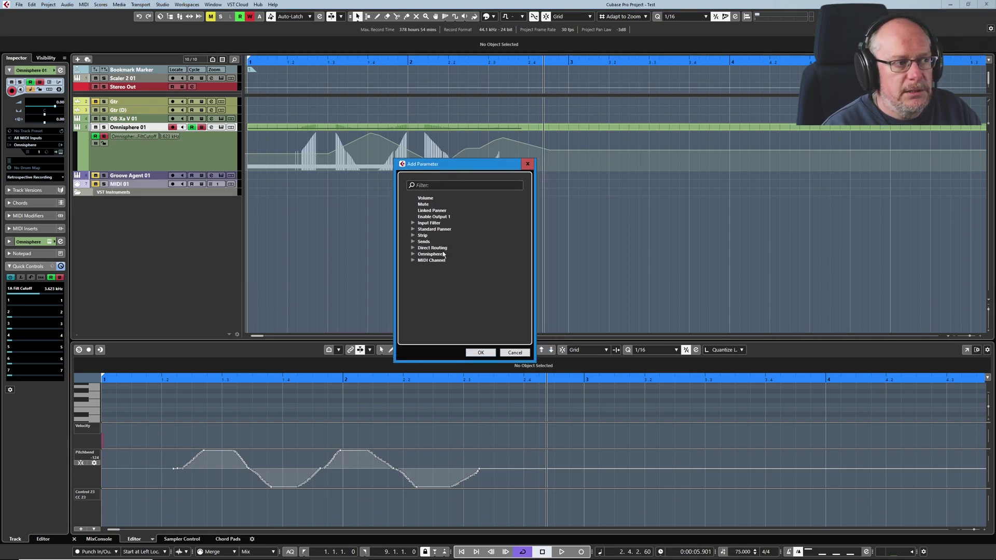
left_click(412, 253)
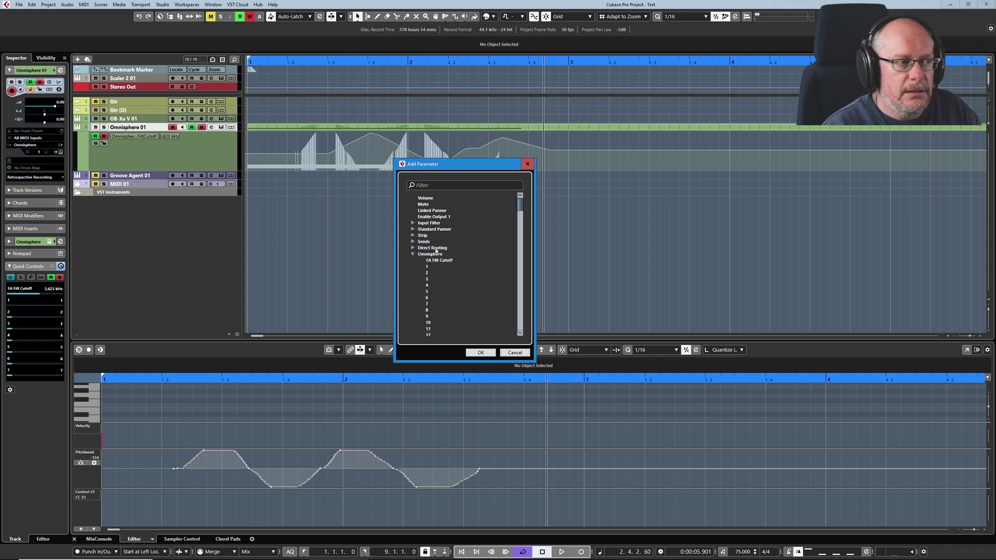
left_click(515, 354)
Reopen the Omnisphere instrument, enable host automation for the filter resonance, and close its window
left_click(221, 127)
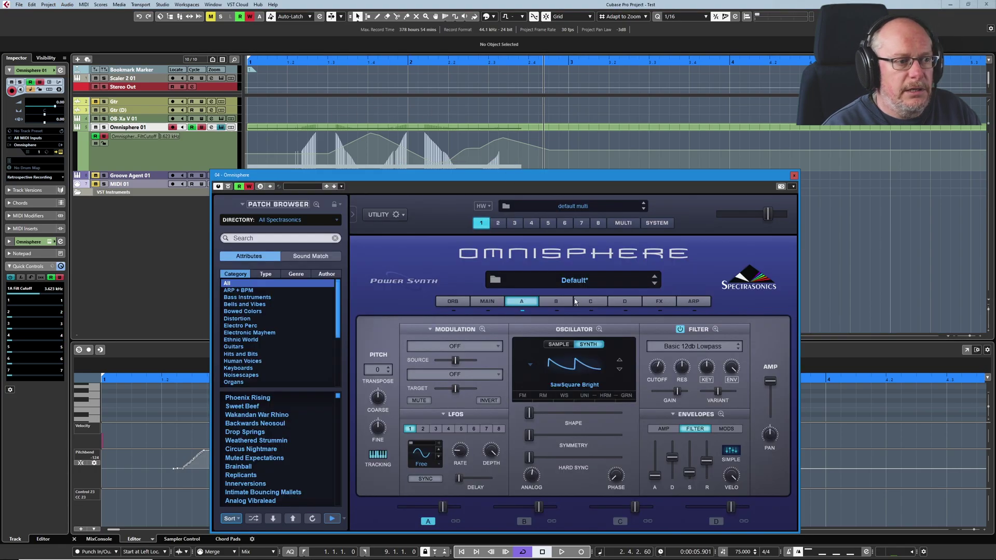
right_click(682, 367)
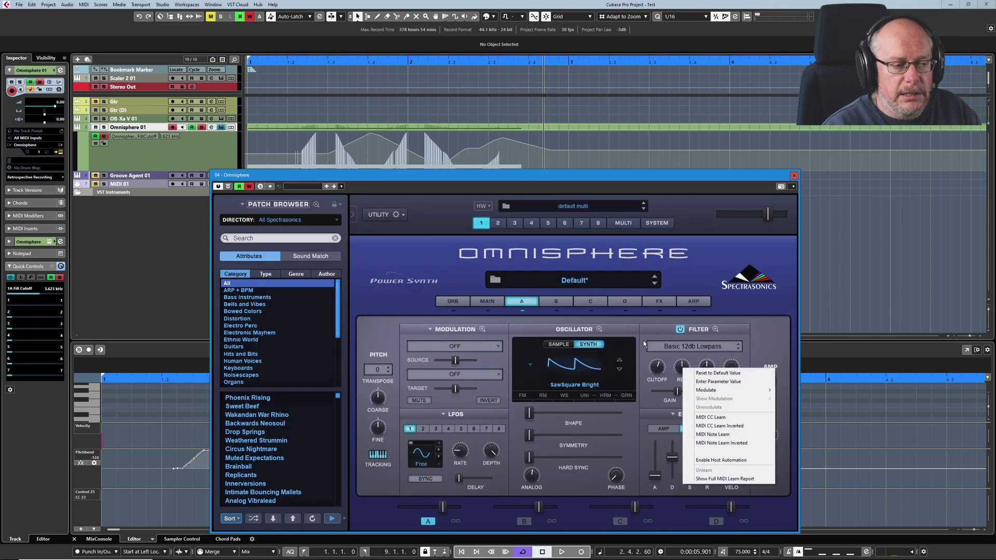
left_click(731, 461)
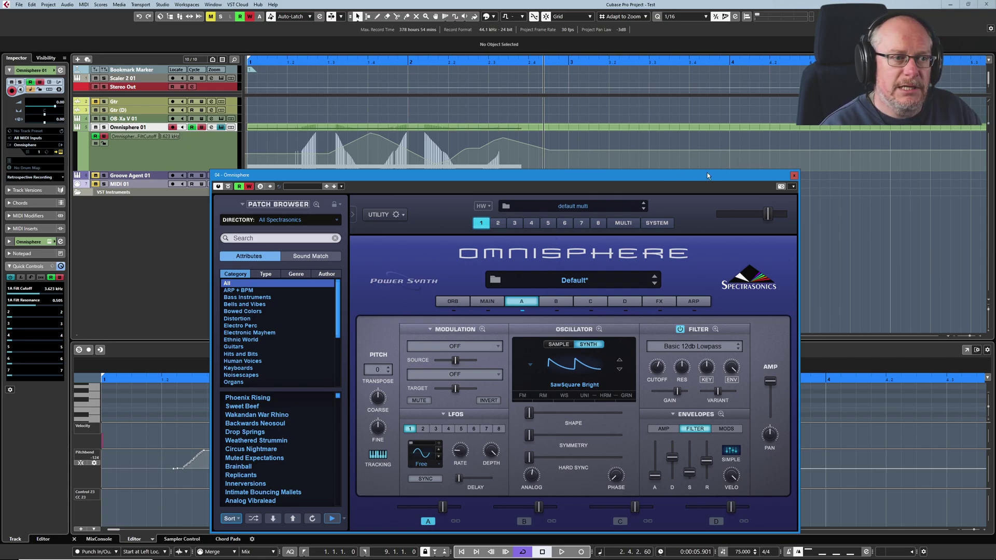
mouse_move(707, 174)
left_mouse_down()
mouse_move(732, 132)
mouse_move(709, 161)
left_mouse_up()
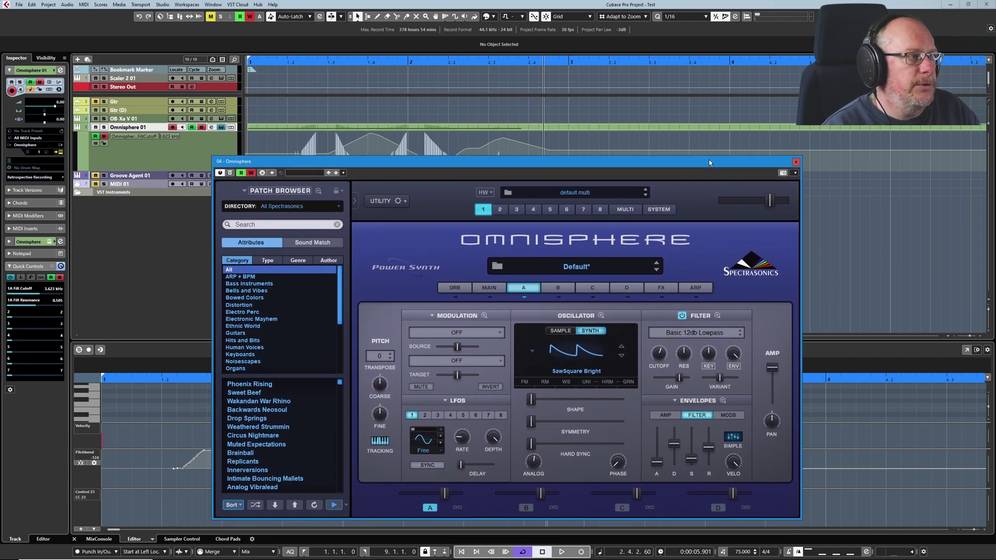
right_click(120, 132)
left_click(139, 151)
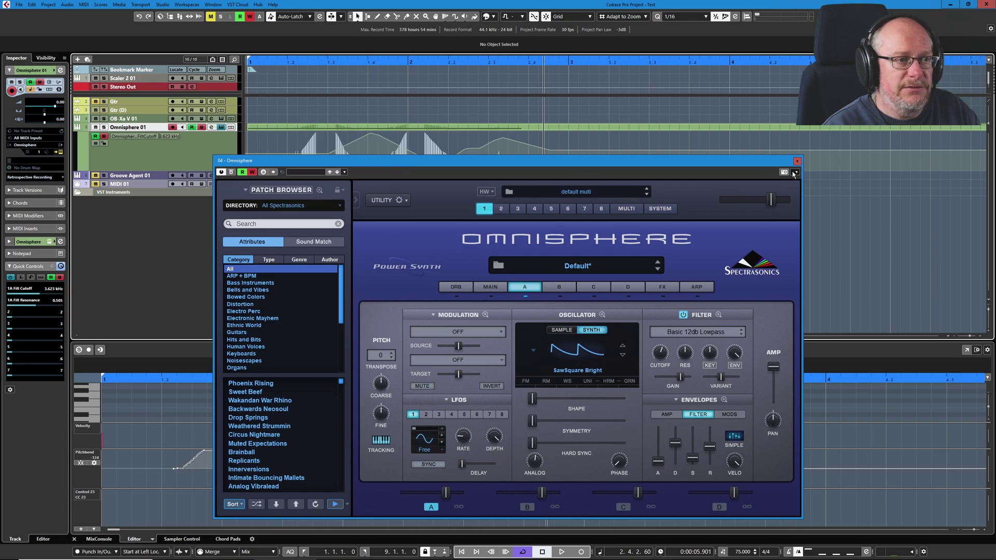
left_click(798, 162)
Record filter resonance sweeps as automation on Omnisphere 01 and return to the project start
key("space")
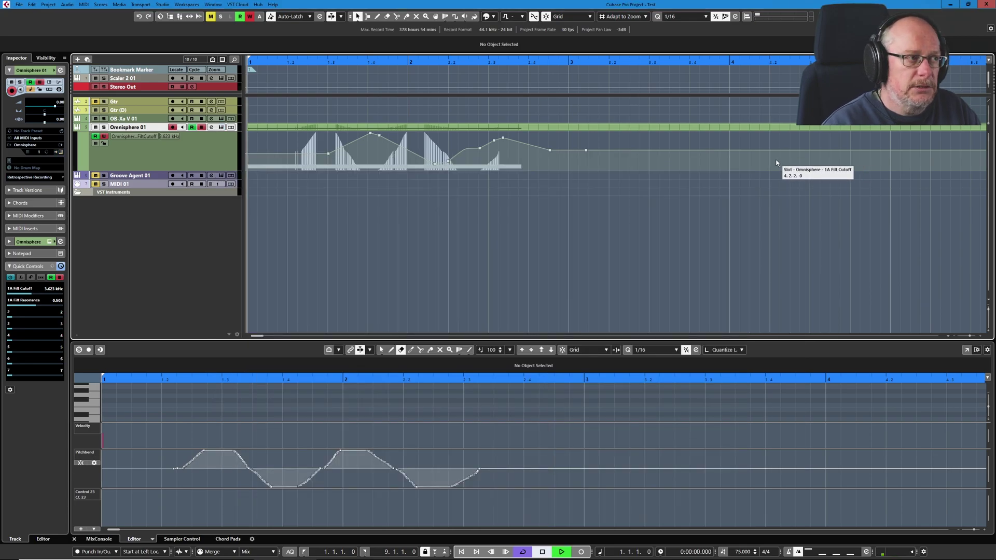
key("KP_Multiply")
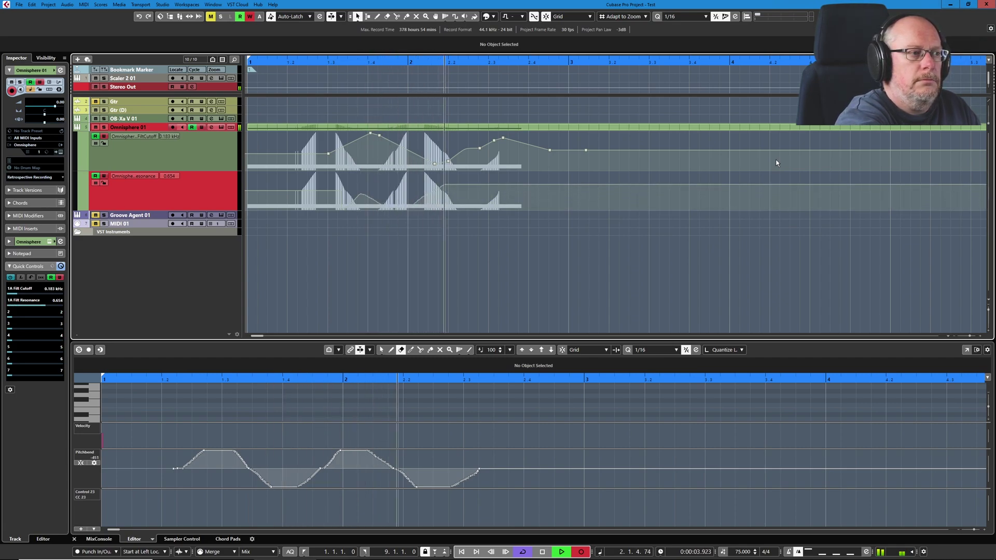
key("space")
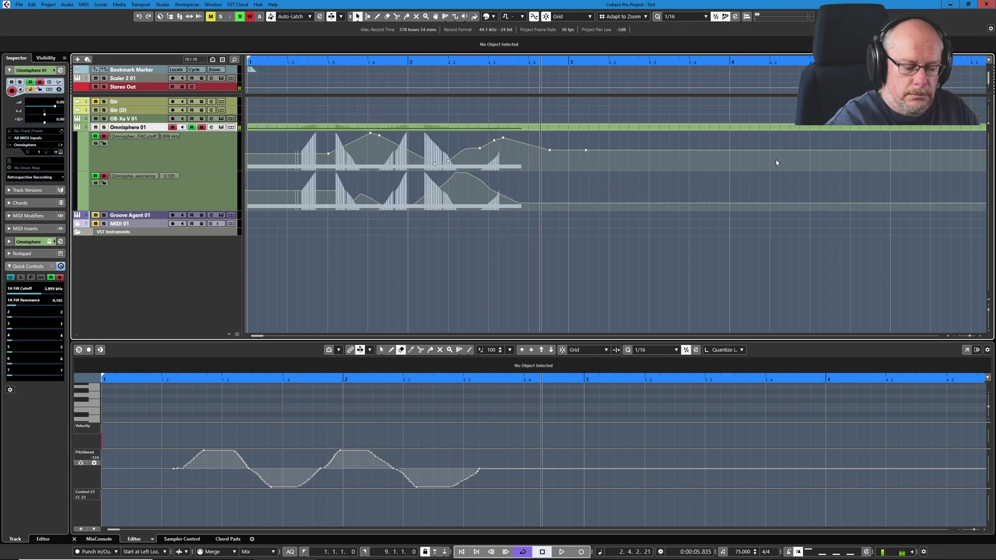
key("KP_Decimal")
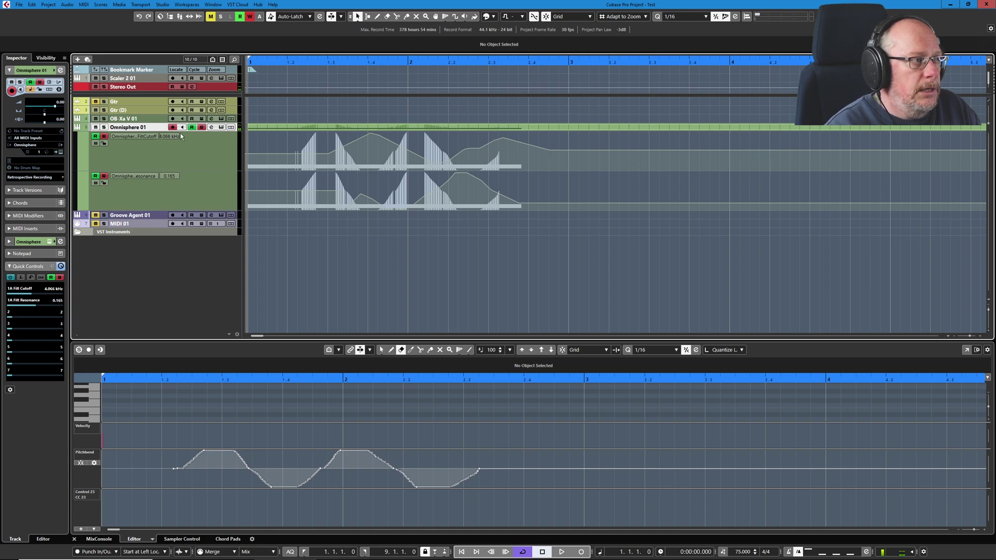
Turn off automation write on Omnisphere 01 and play back the recording from the start
left_click(201, 128)
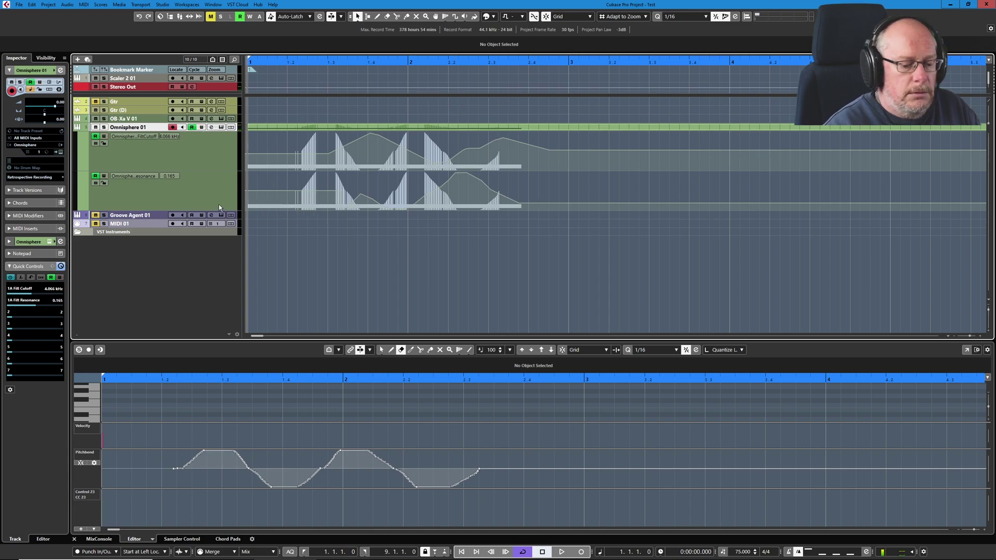
key("space")
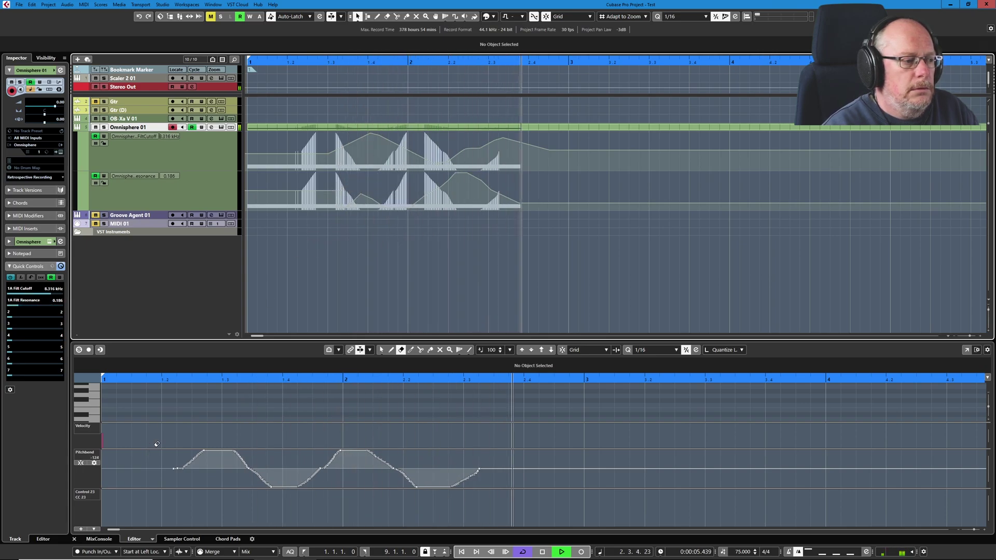
key("space")
Remove the recorded pitch bend sweeps from the Omnisphere 01 part
key("ctrl+z")
left_click(469, 223)
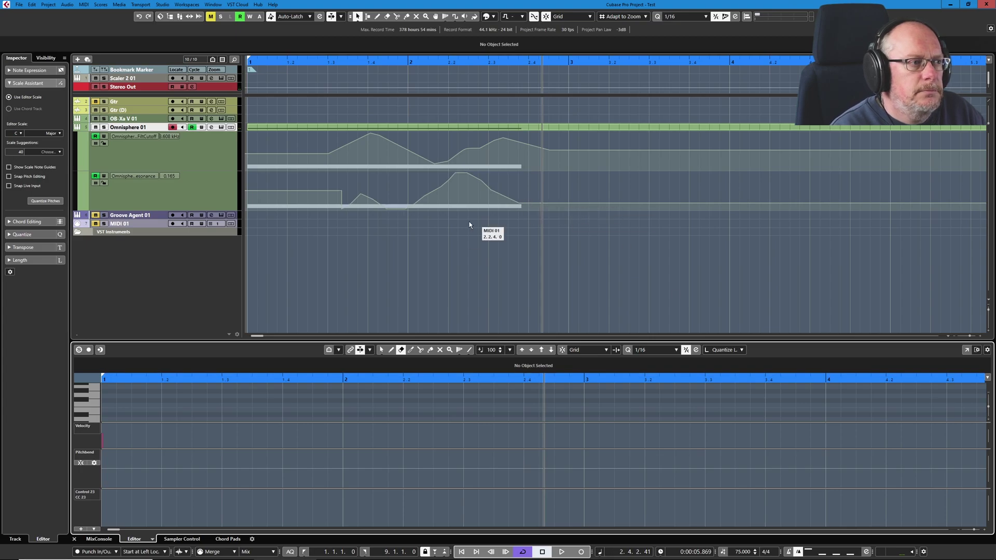
Reopen the Omnisphere instrument and show its full MIDI Learn report from the filter cutoff control
key("e")
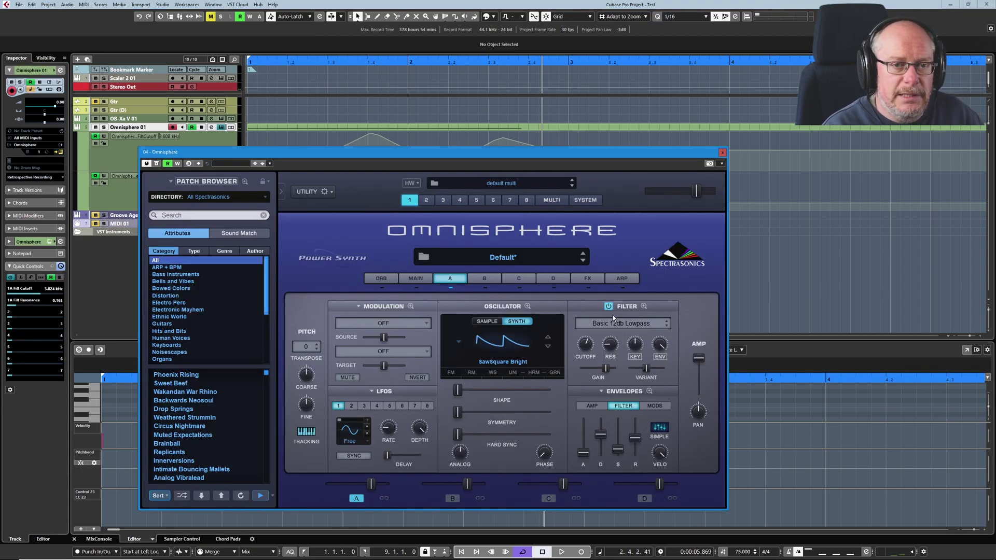
right_click(586, 344)
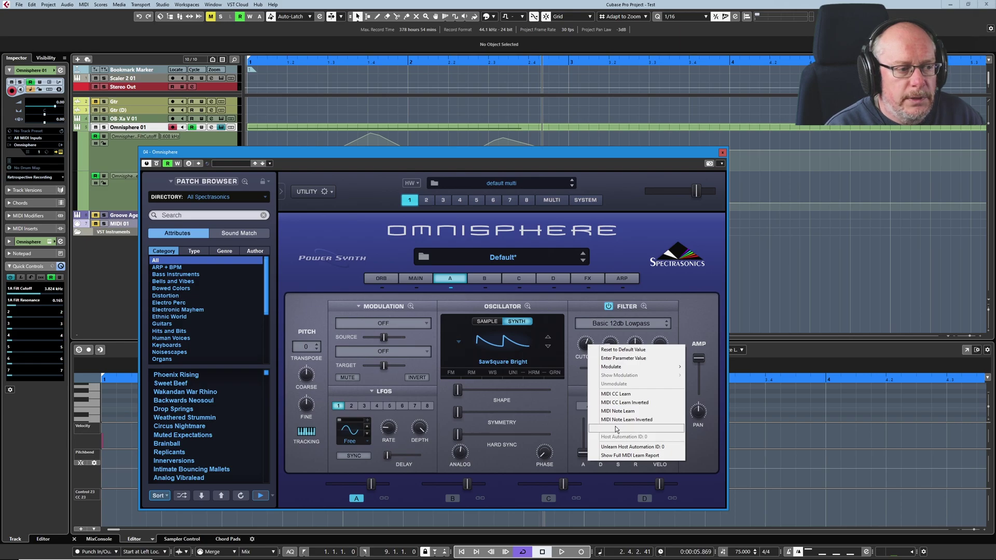
left_click(630, 455)
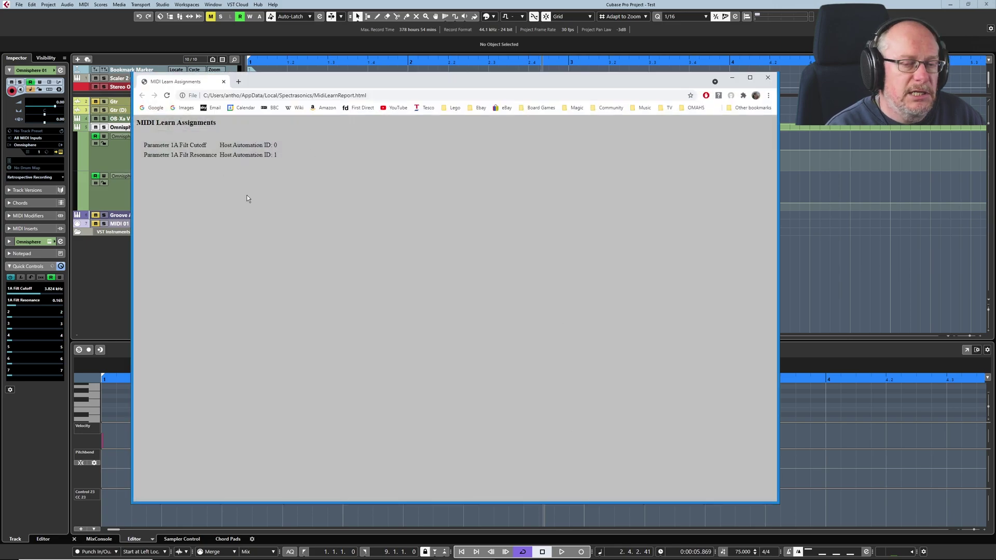
Close the MIDI Learn report and compare the context options on the filter controls, the oscillator sliders and the instrument's empty background
left_click(768, 77)
right_click(635, 343)
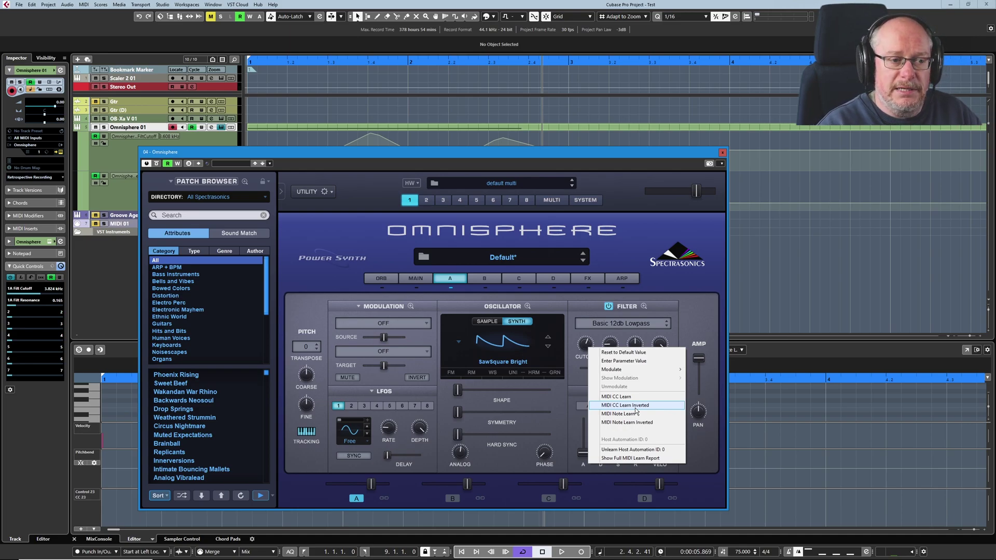
left_click(345, 242)
right_click(345, 241)
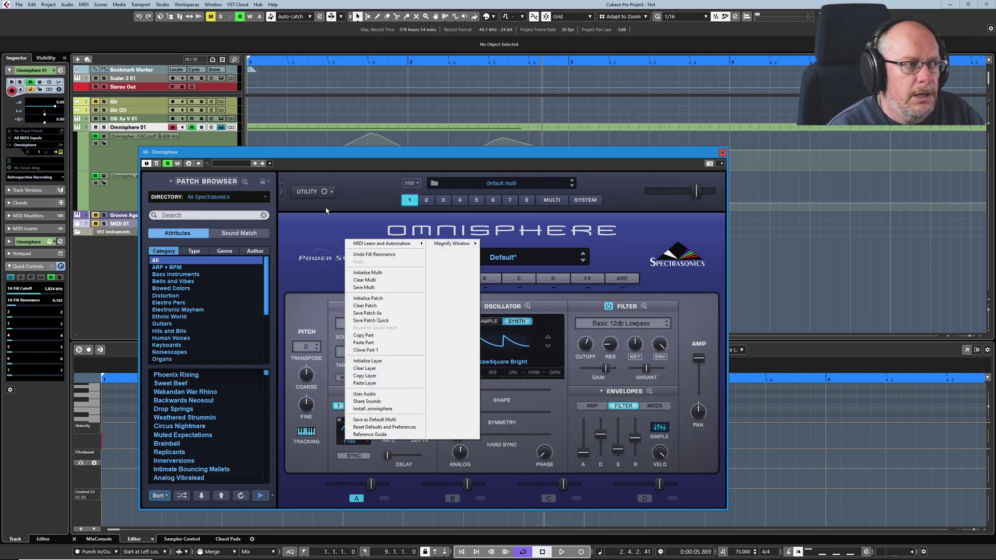
left_click(503, 412)
right_click(515, 408)
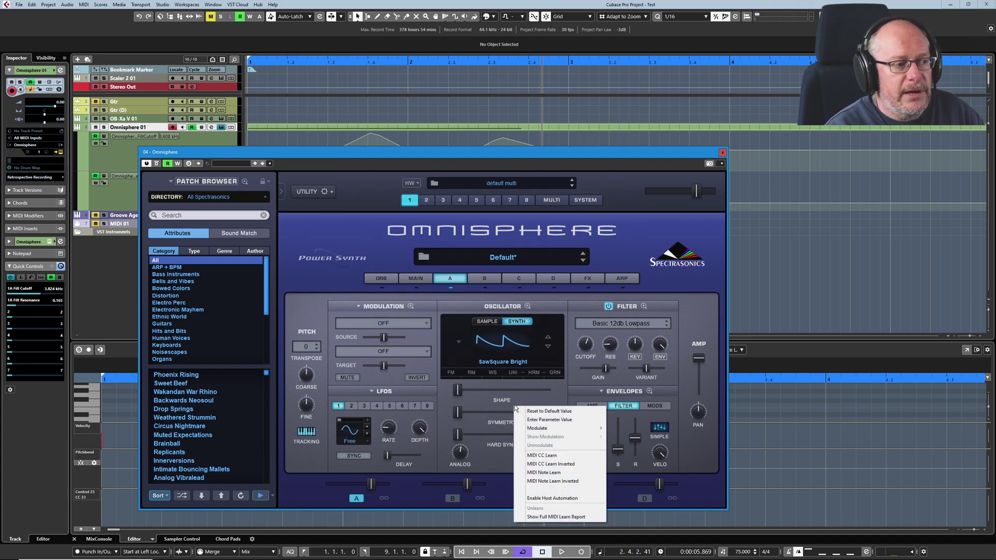
right_click(324, 287)
right_click(667, 241)
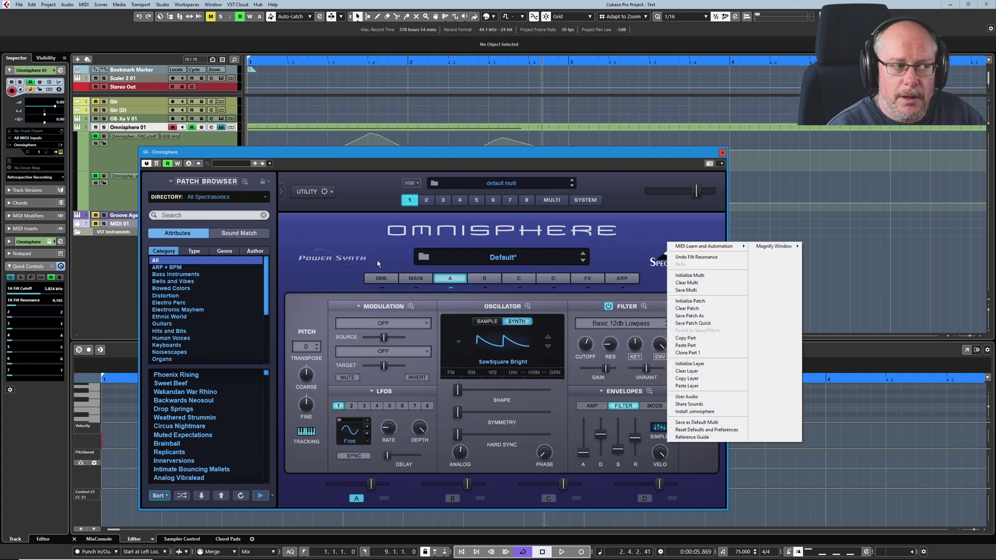
Clear all of Omnisphere's MIDI Learn assignments through its MIDI Learn and Automation options
right_click(331, 244)
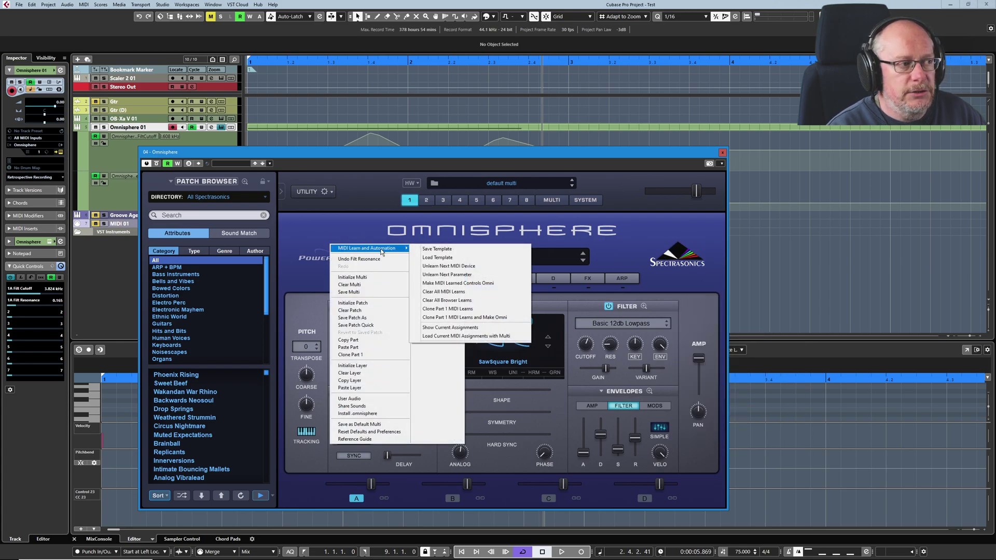
mouse_move(383, 251)
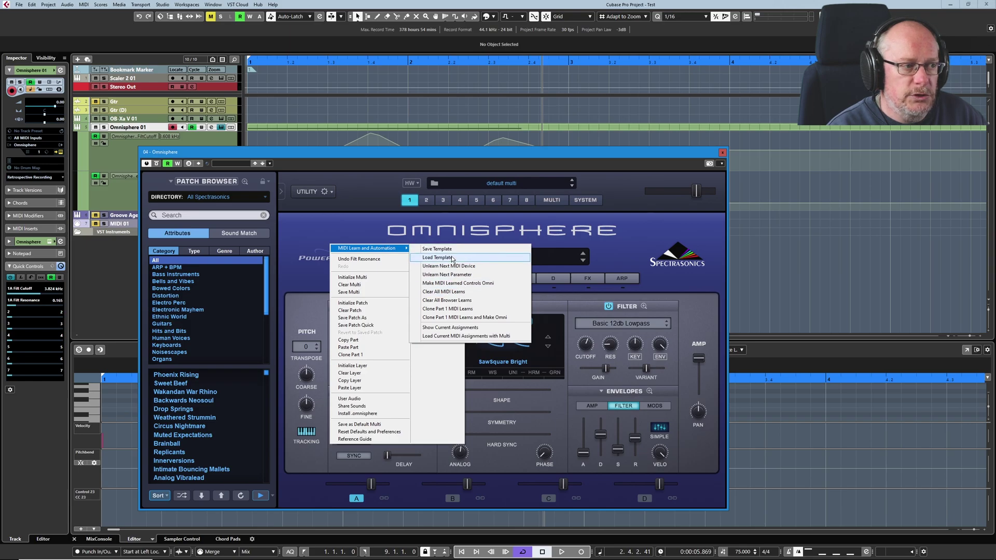
left_click(451, 293)
left_click(486, 308)
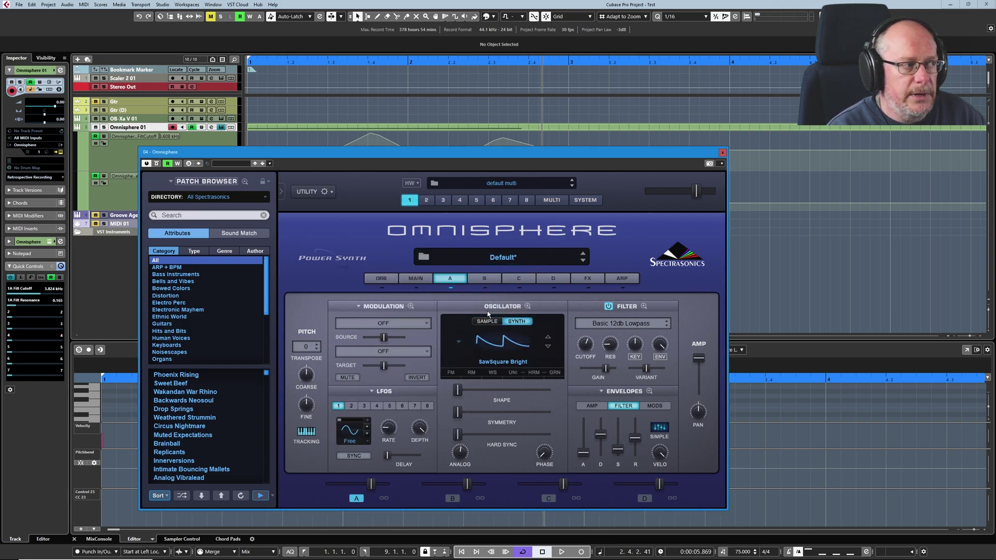
Check the filter cutoff's assignment state and the track quick controls, and reopen the MIDI Learn and Automation options
right_click(585, 344)
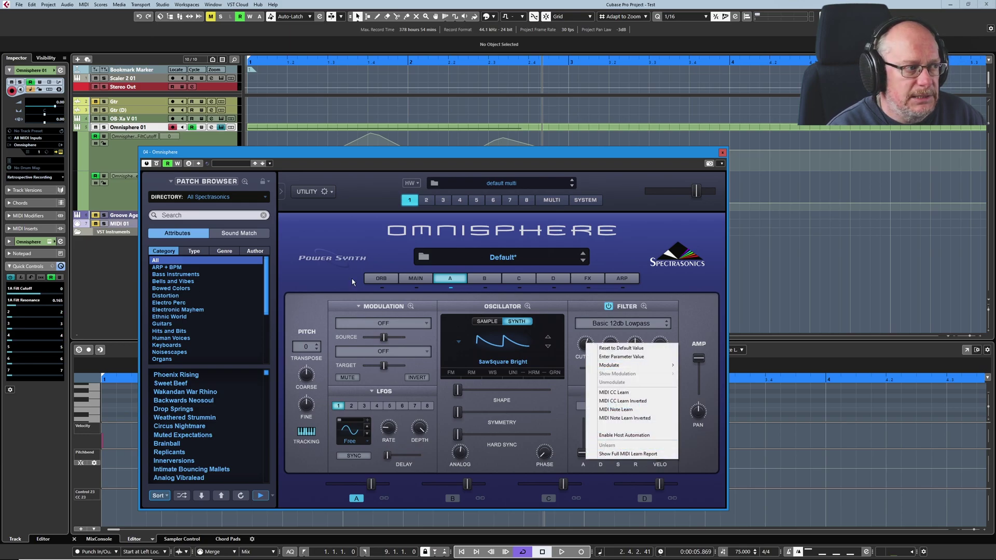
left_click(322, 257)
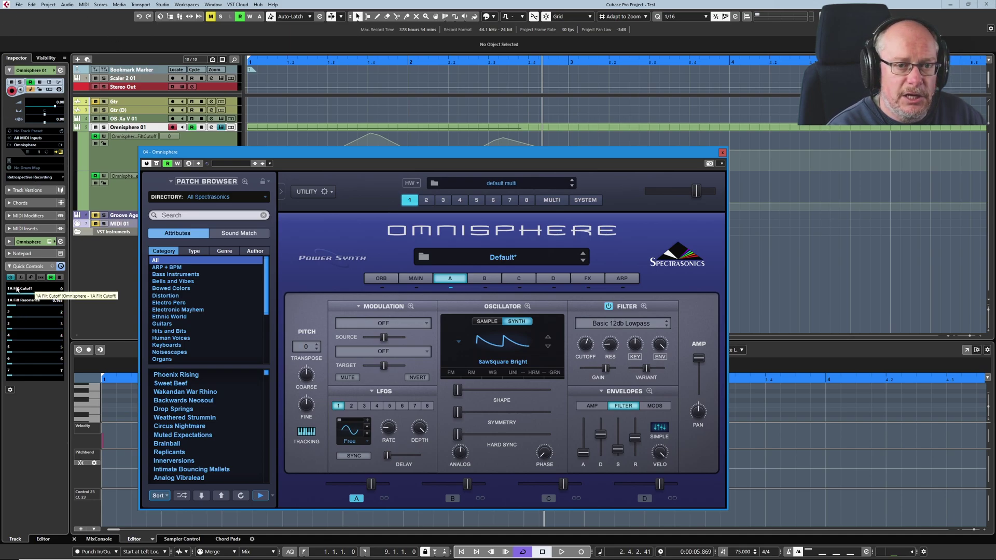
left_click(27, 408)
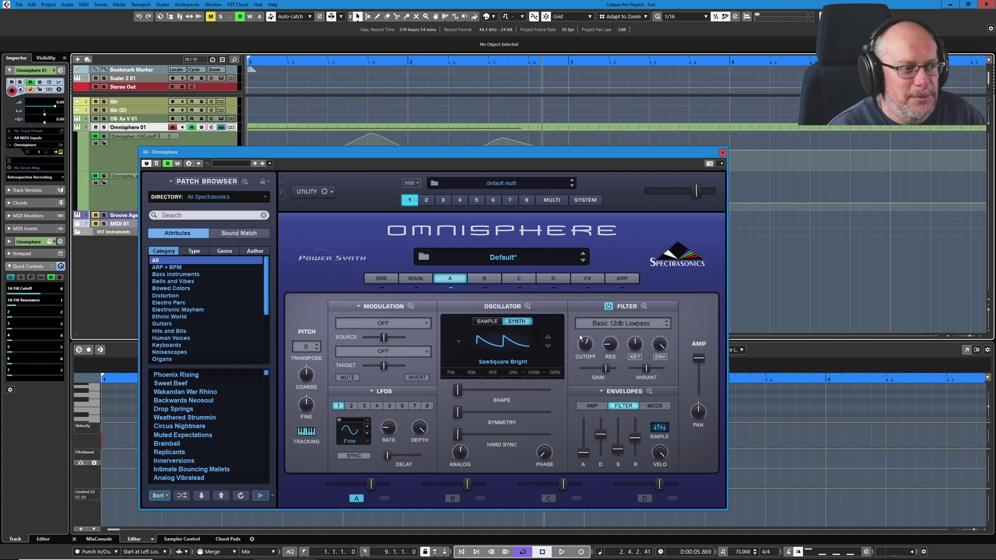
right_click(331, 242)
mouse_move(405, 238)
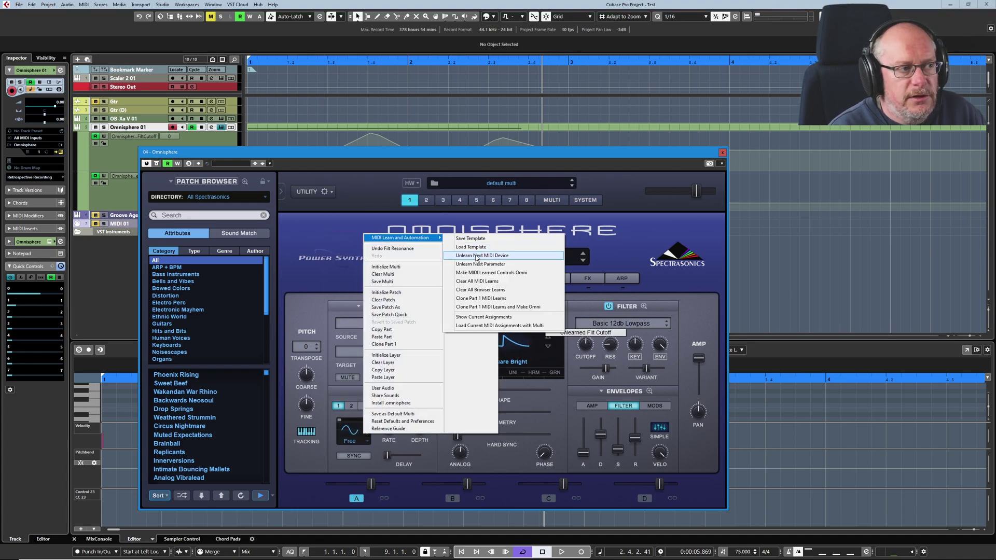
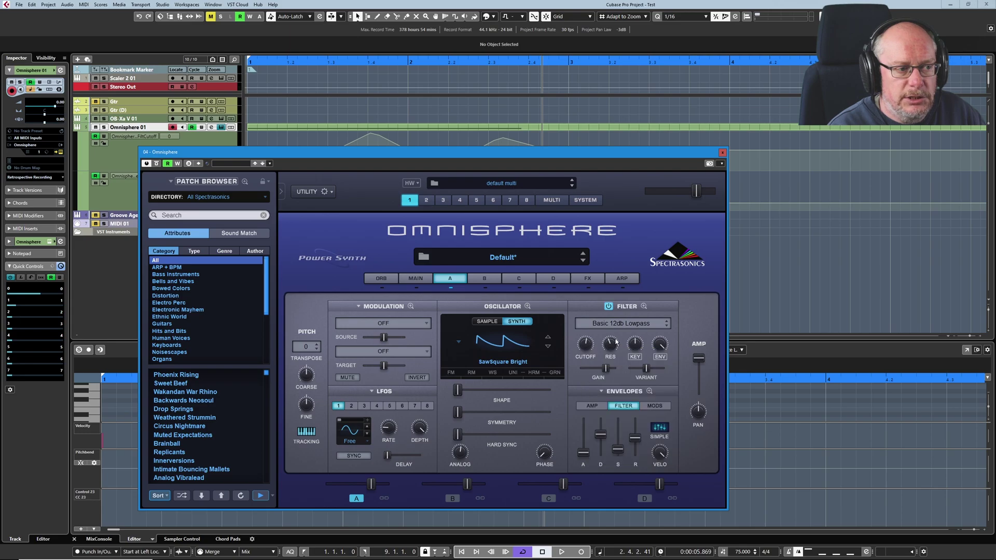
Assign CC 23 to the filter cutoff with MIDI CC Learn in addition to CC 22, checking the filter assignments
right_click(611, 342)
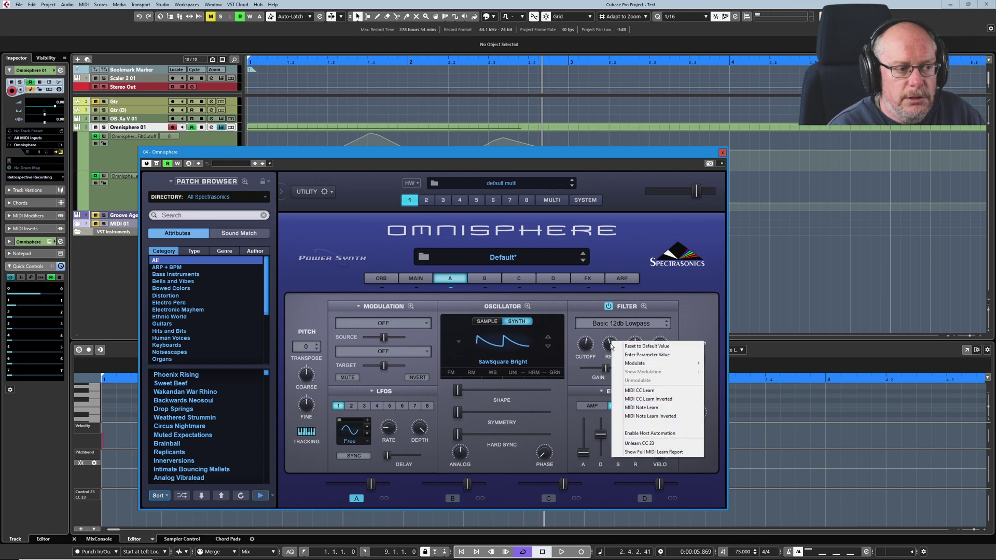
left_click(577, 382)
right_click(594, 347)
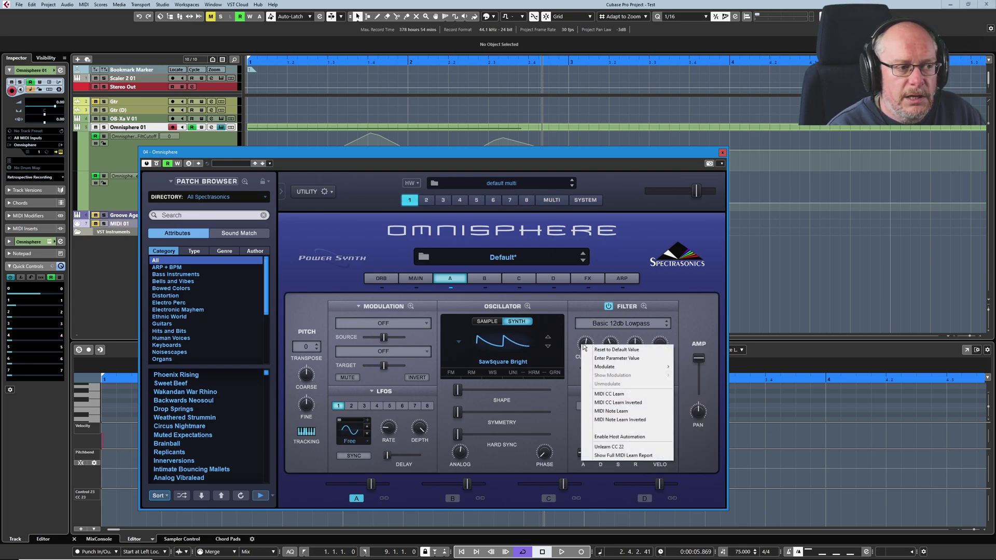
left_click(612, 394)
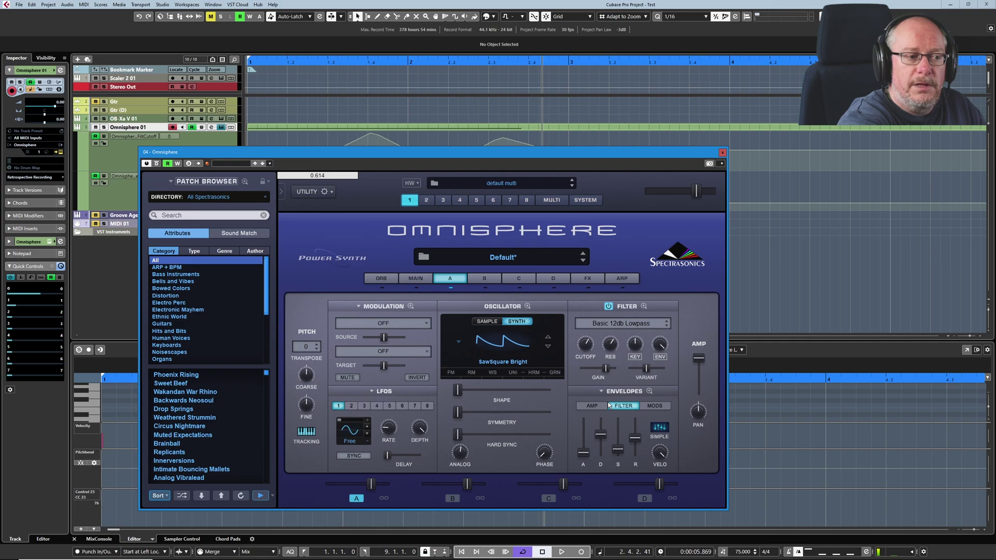
right_click(587, 347)
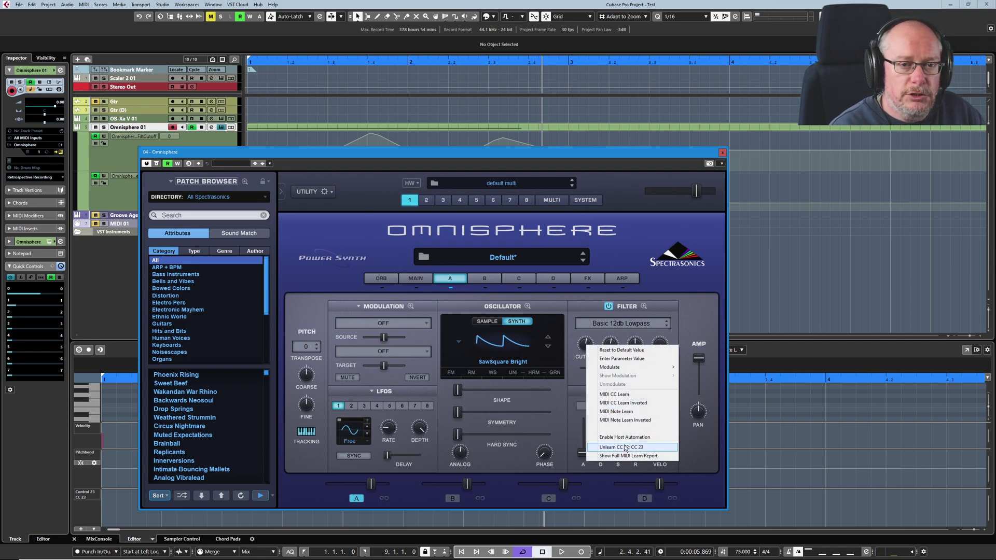
left_click(546, 392)
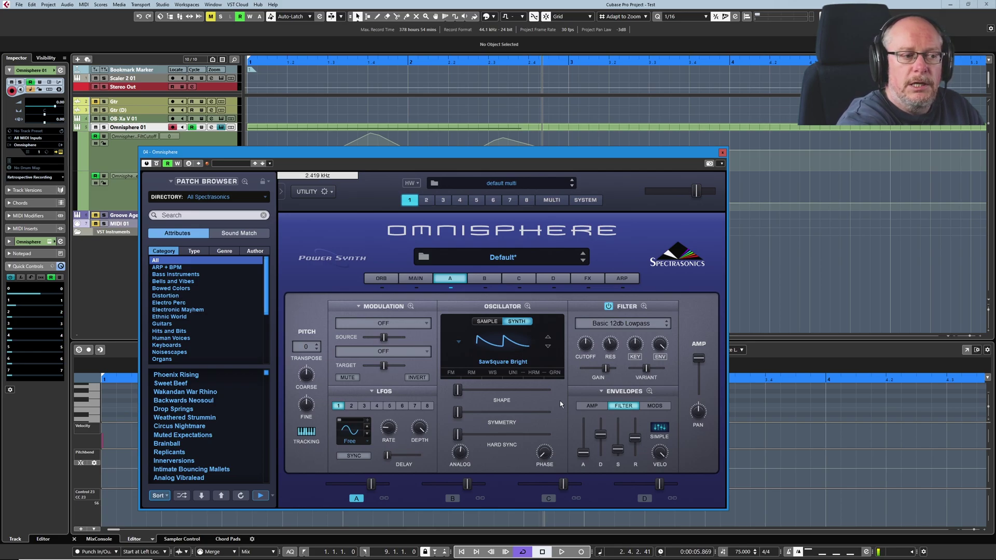
right_click(589, 348)
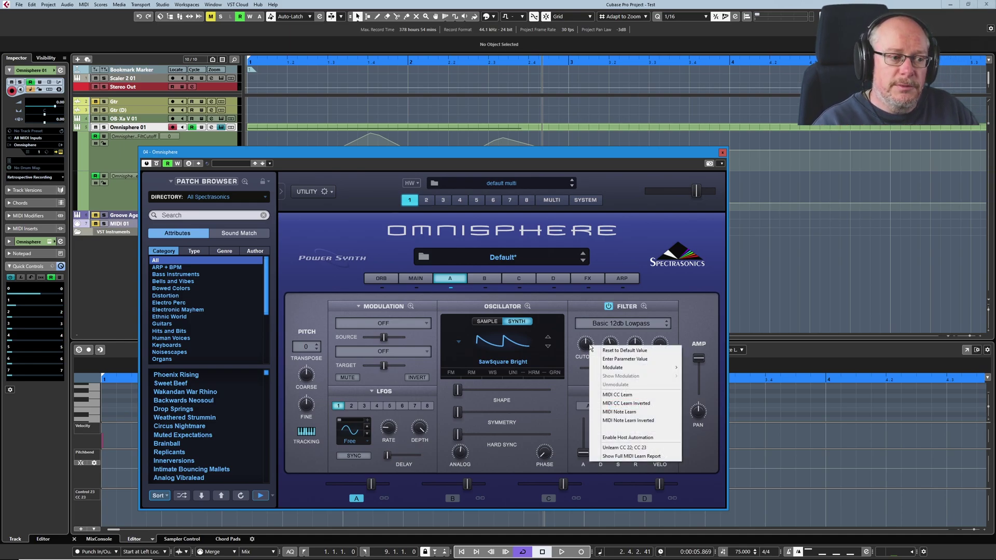
Remove CC 22 from its assignments with Unlearn Next MIDI Device and check the assignments on filter cutoff and resonance
right_click(367, 250)
mouse_move(429, 254)
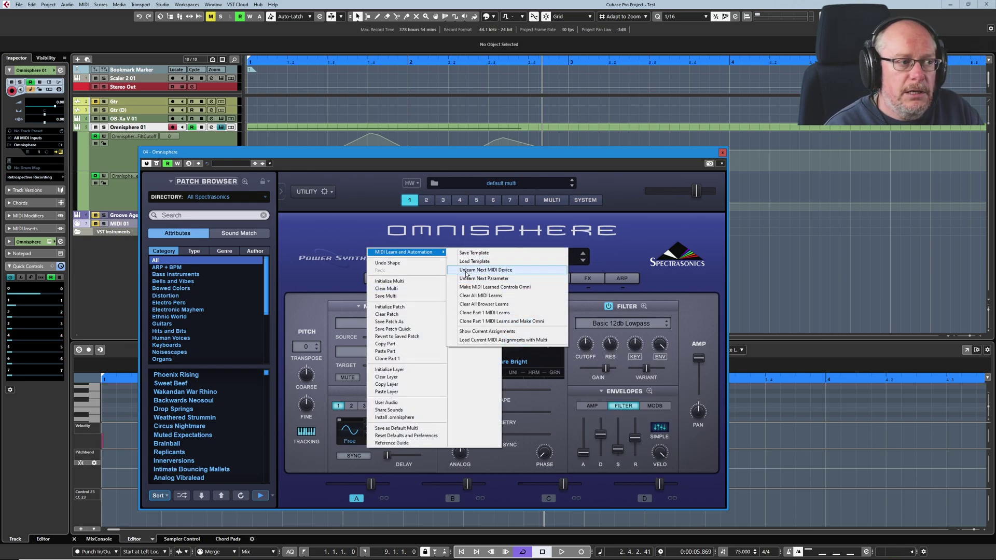
left_click(493, 271)
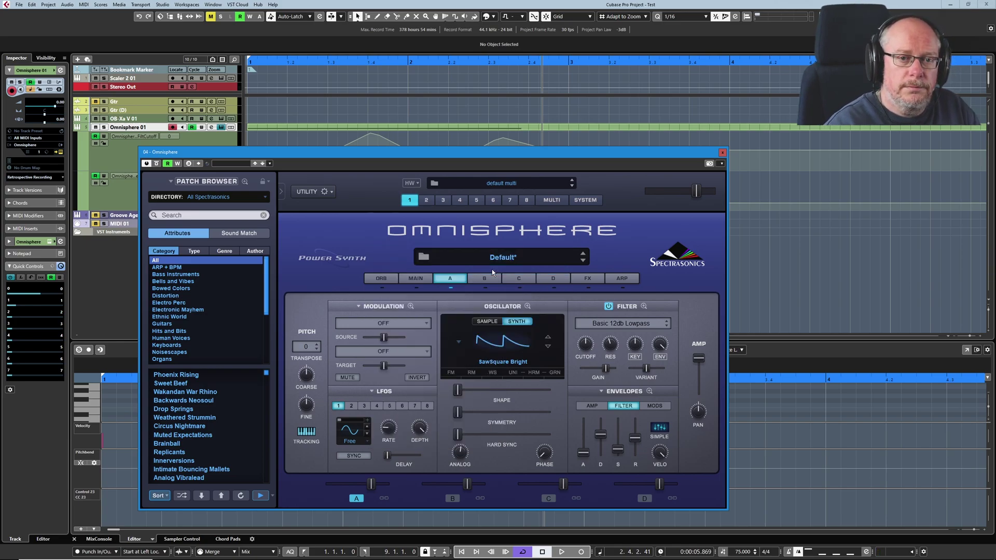
right_click(585, 344)
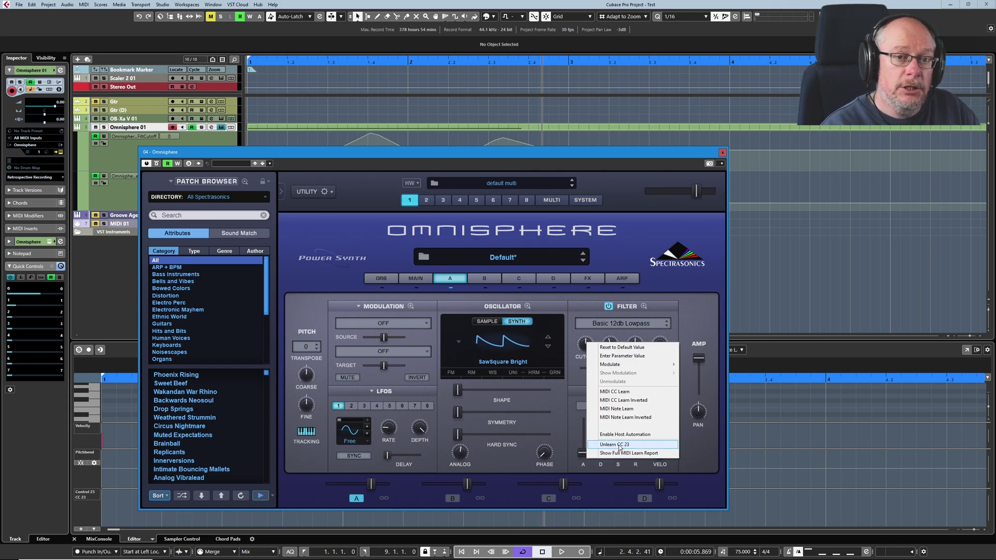
left_click(629, 333)
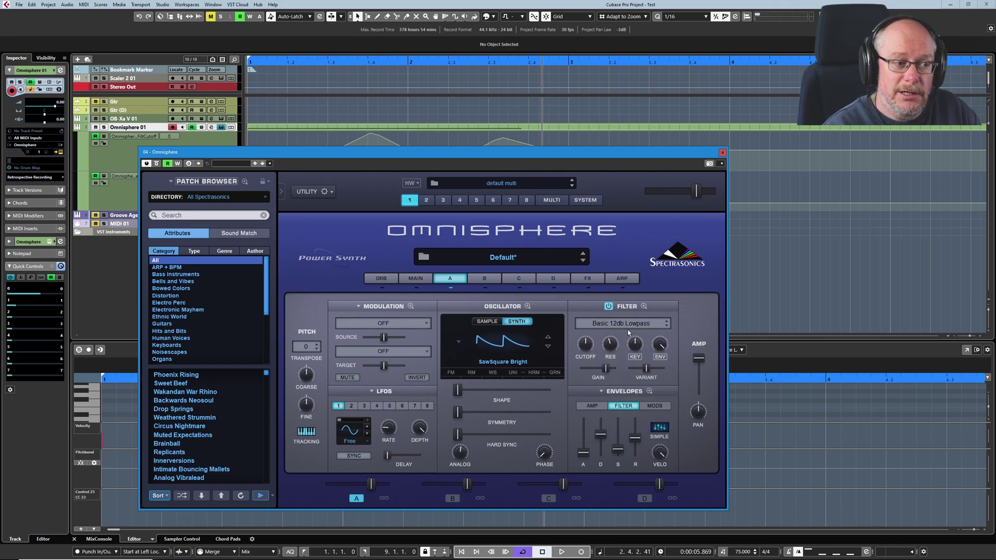
right_click(614, 345)
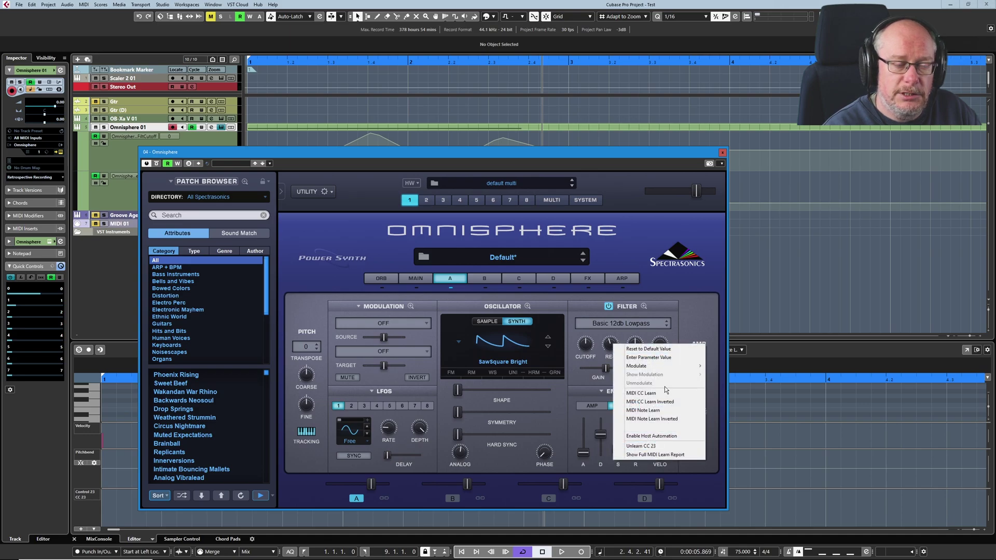
right_click(583, 344)
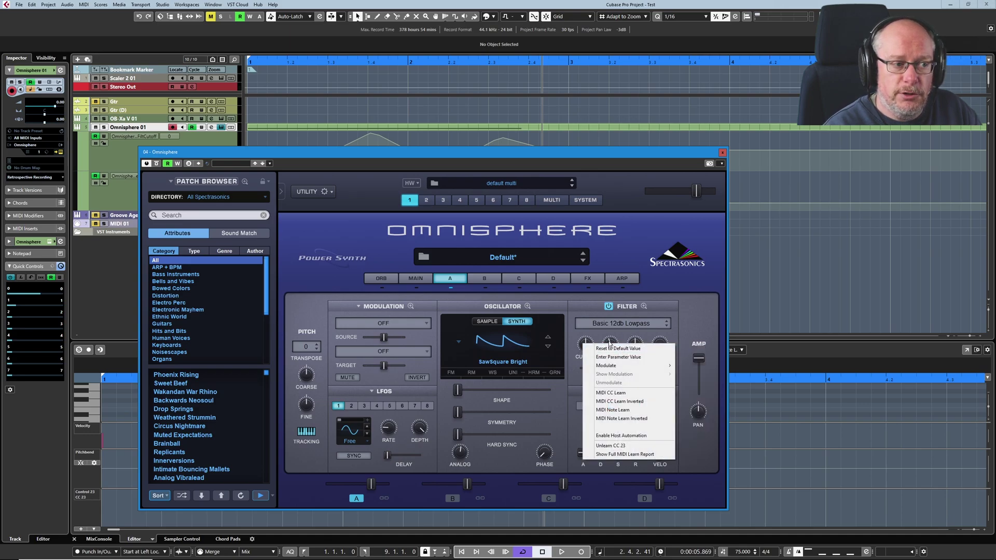
left_click(573, 339)
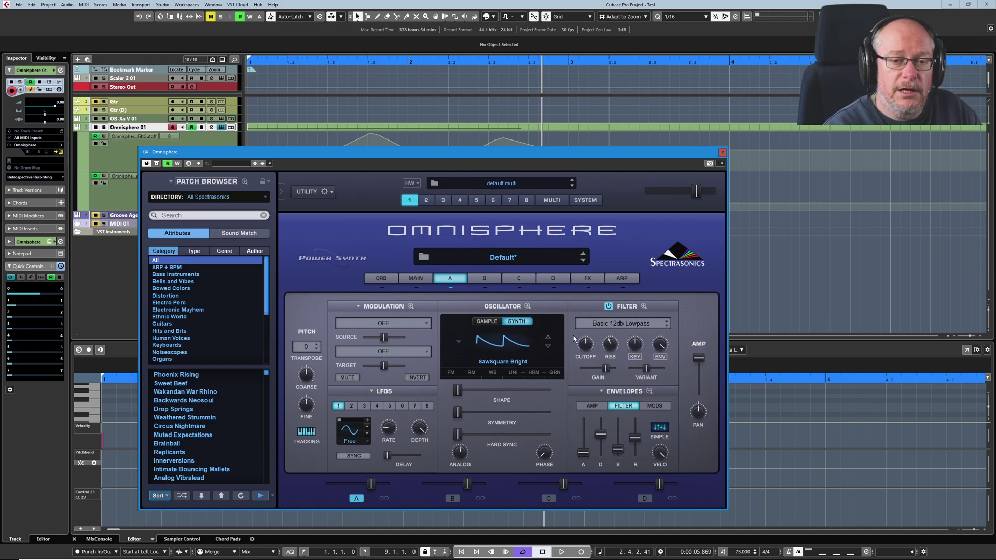
Remove CC 23 from both filter controls with Unlearn Next MIDI Device and check the cutoff and resonance assignments
right_click(328, 242)
mouse_move(375, 245)
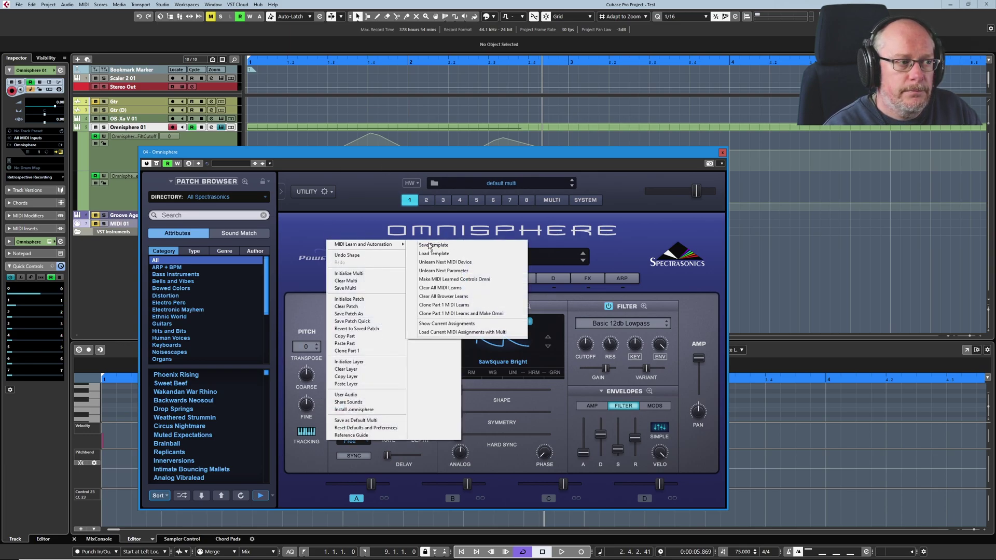
left_click(435, 262)
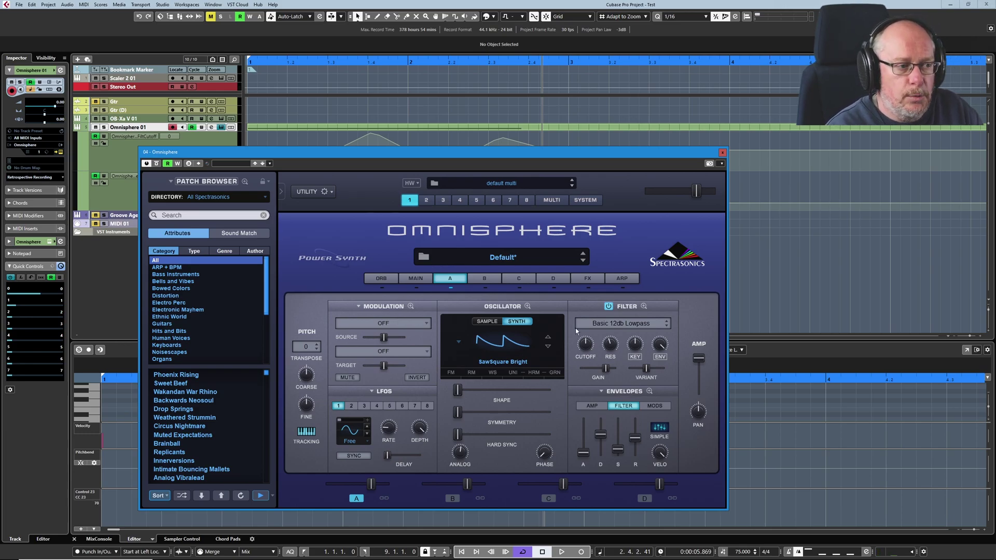
right_click(586, 346)
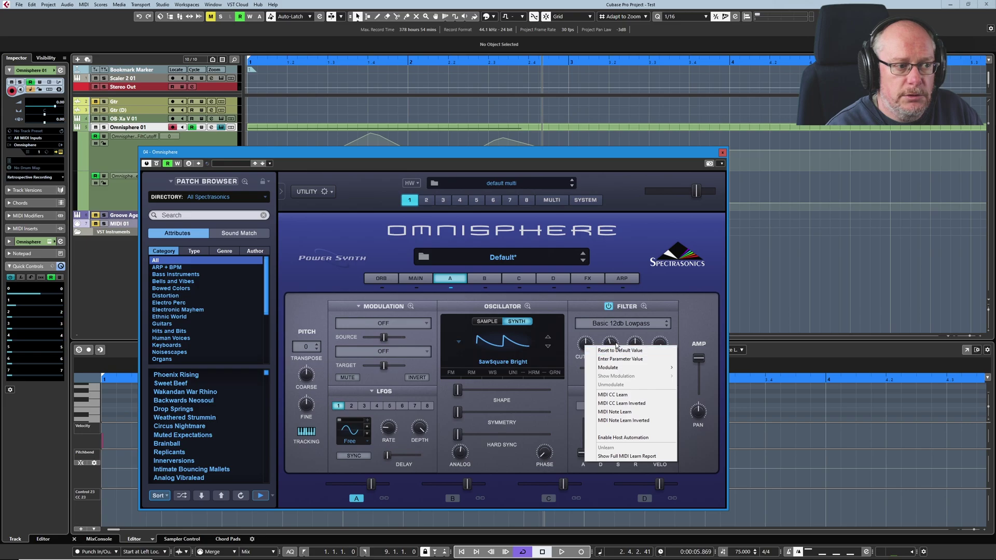
right_click(616, 346)
right_click(585, 345)
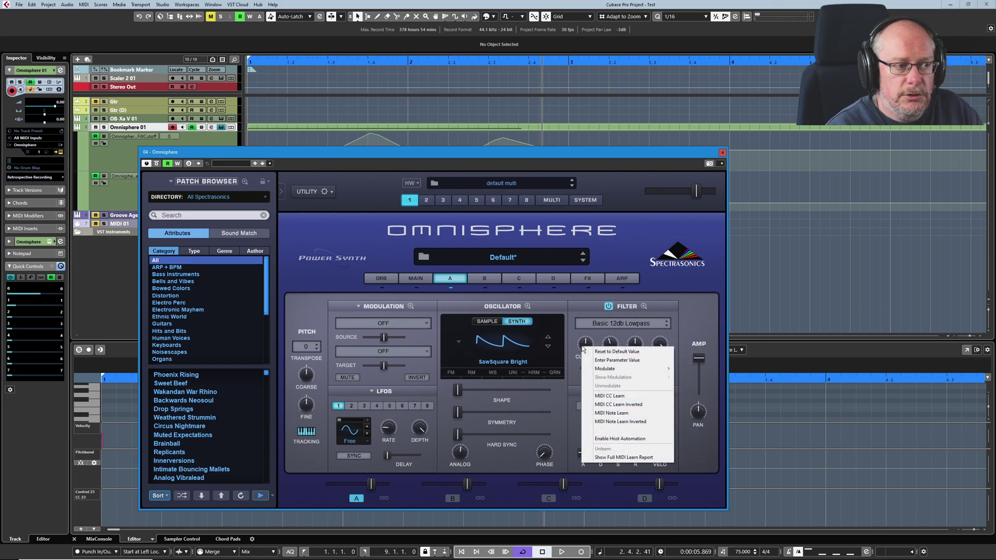
right_click(610, 342)
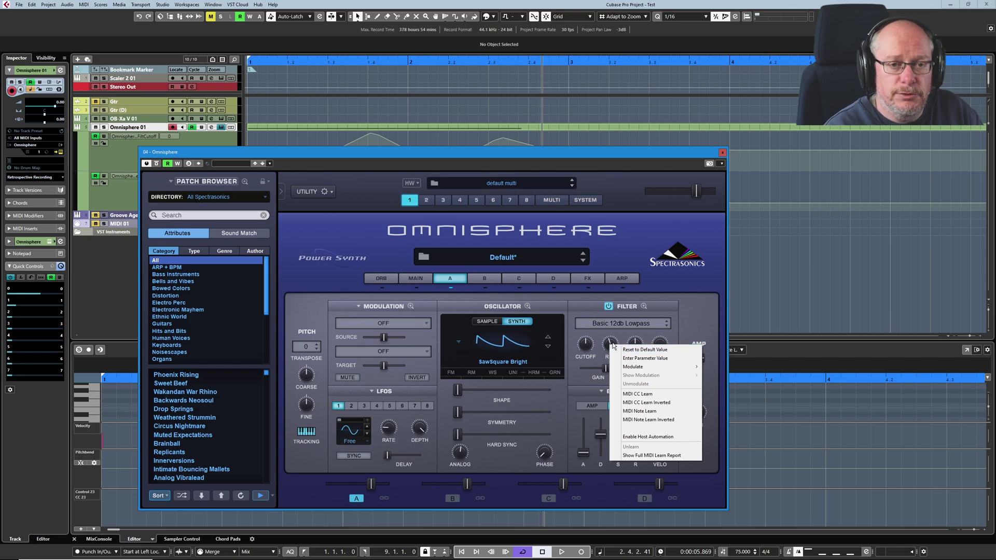
Assign CC 22 to the filter cutoff and CC 23 to the filter resonance with MIDI CC Learn
right_click(587, 346)
left_click(619, 393)
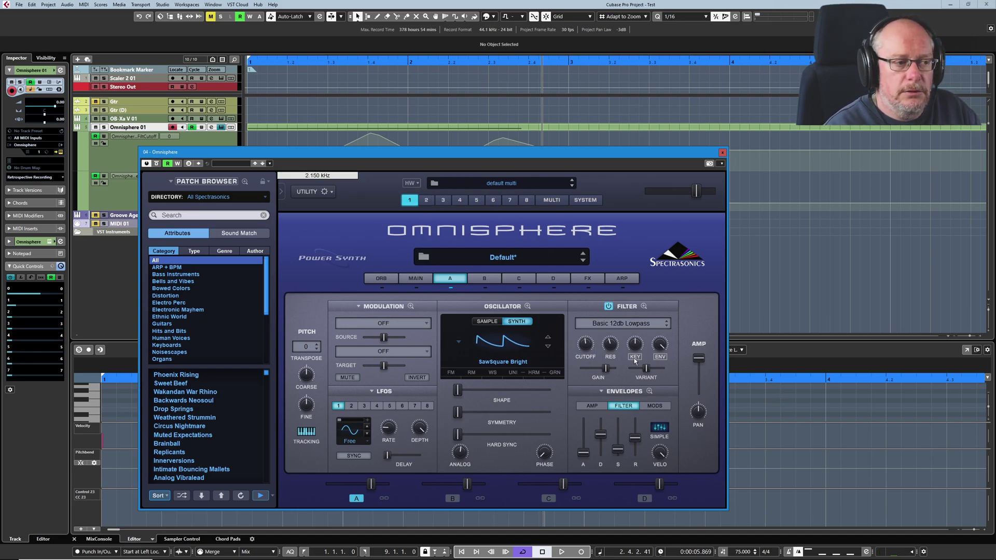
right_click(609, 346)
left_click(638, 397)
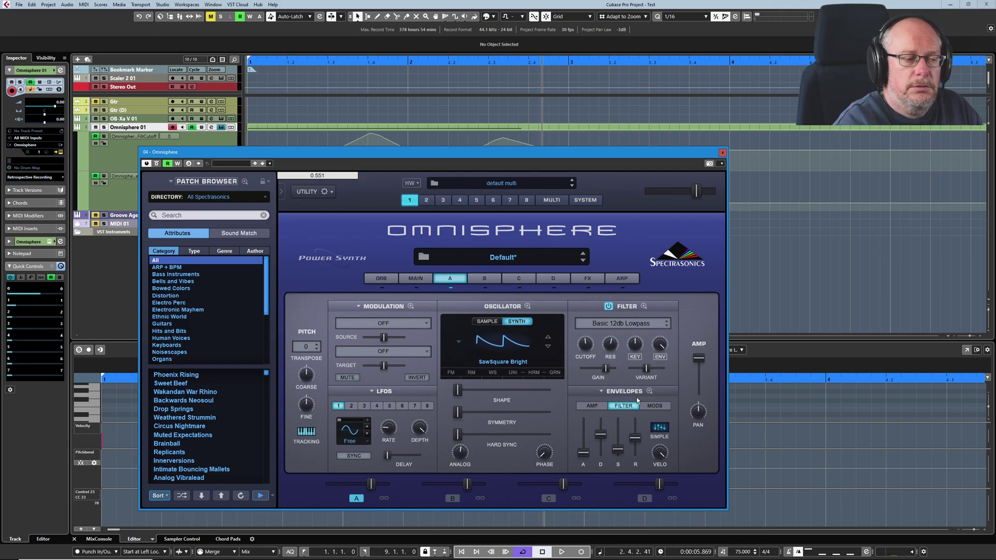
Add CC 23 as a second controller on the filter cutoff with MIDI CC Learn and show the cutoff's assignments
right_click(585, 343)
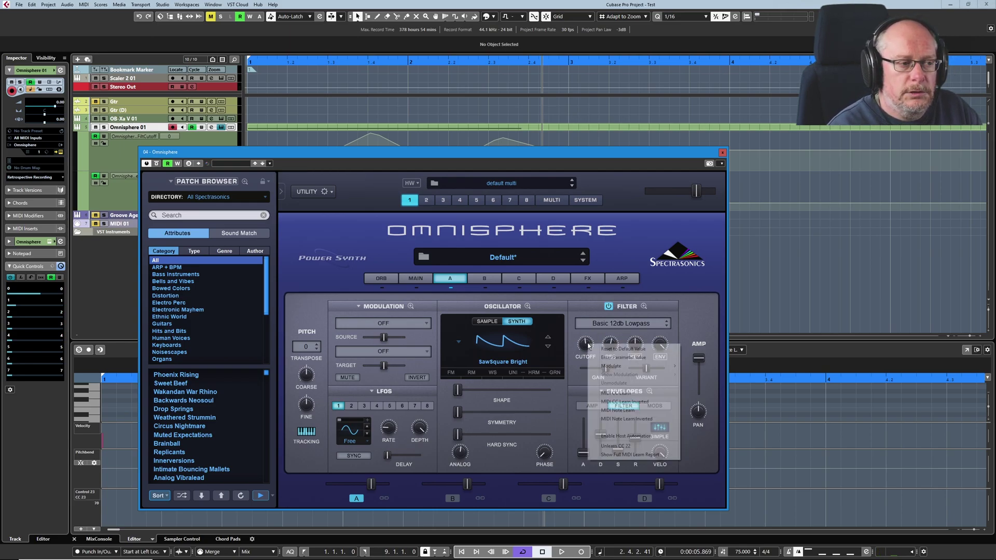
left_click(617, 393)
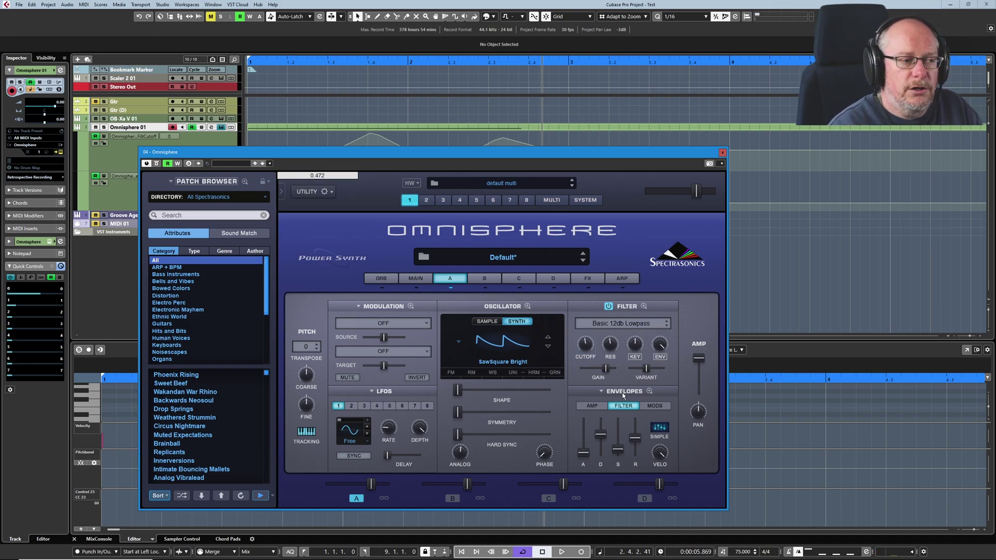
right_click(589, 350)
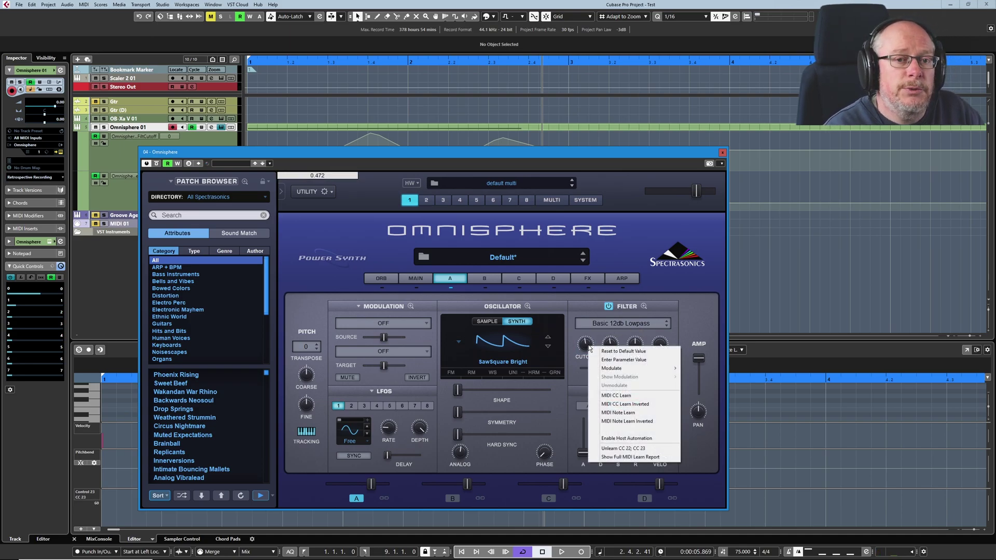
Remove both CC assignments from the filter cutoff with Unlearn Next Parameter and check the cutoff's assignments
left_click(576, 345)
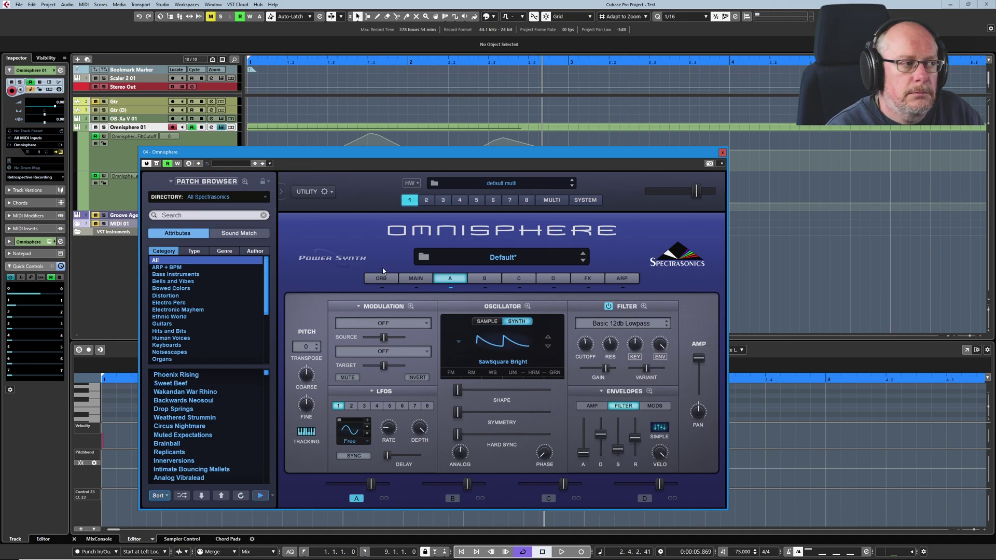
right_click(324, 234)
mouse_move(378, 239)
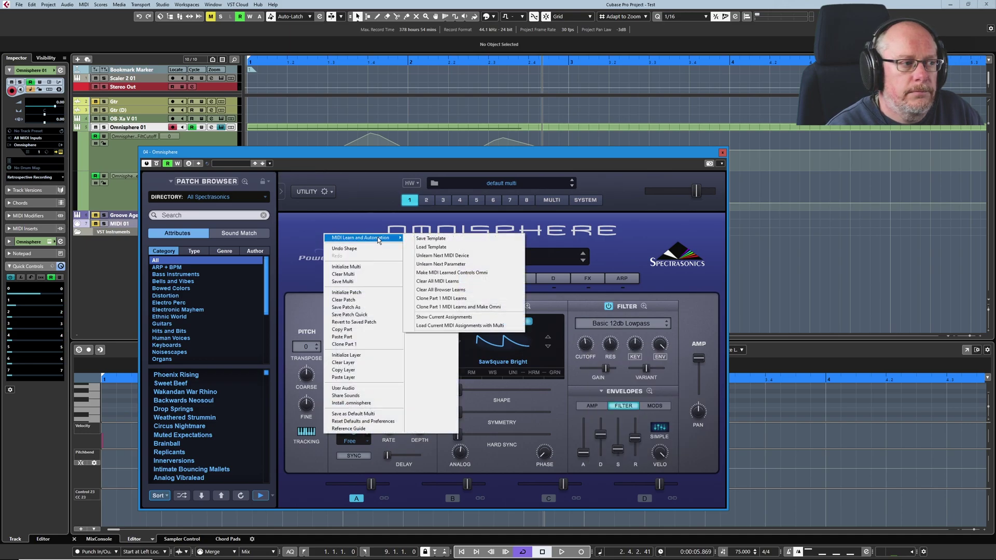
left_click(440, 265)
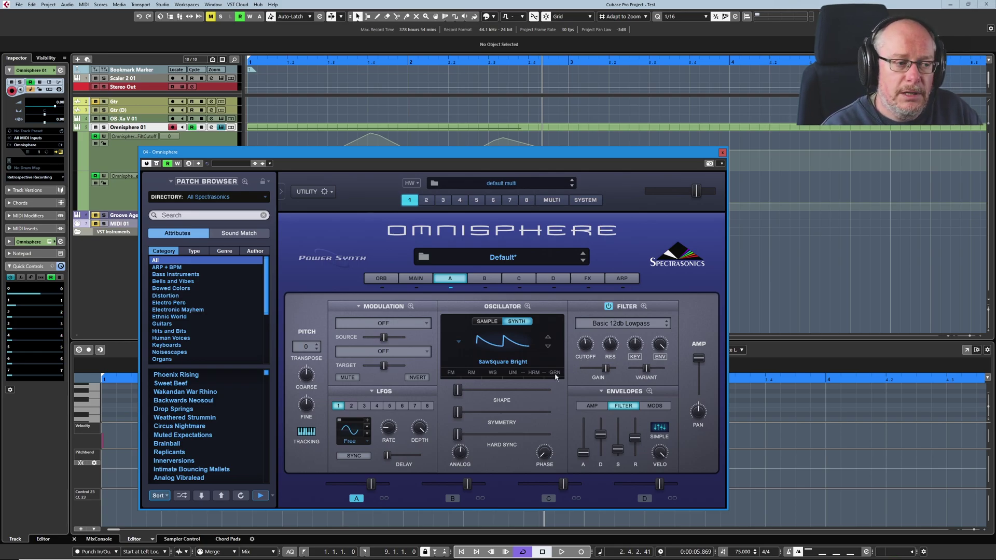
right_click(585, 348)
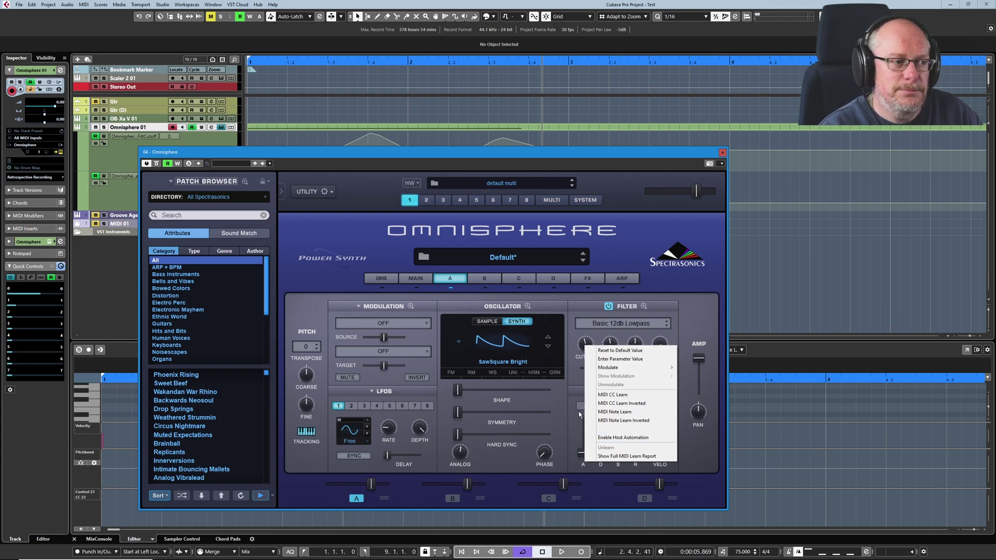
left_click(600, 438)
View the Save Template dialog for MIDI Learn assignments without saving, and review the other MIDI Learn and Automation commands
right_click(333, 227)
mouse_move(379, 232)
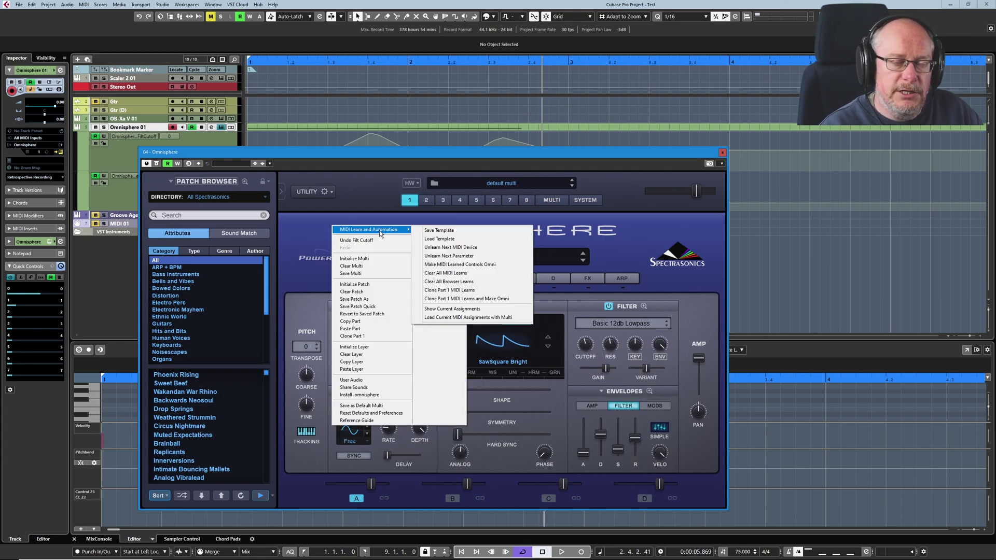
left_click(442, 233)
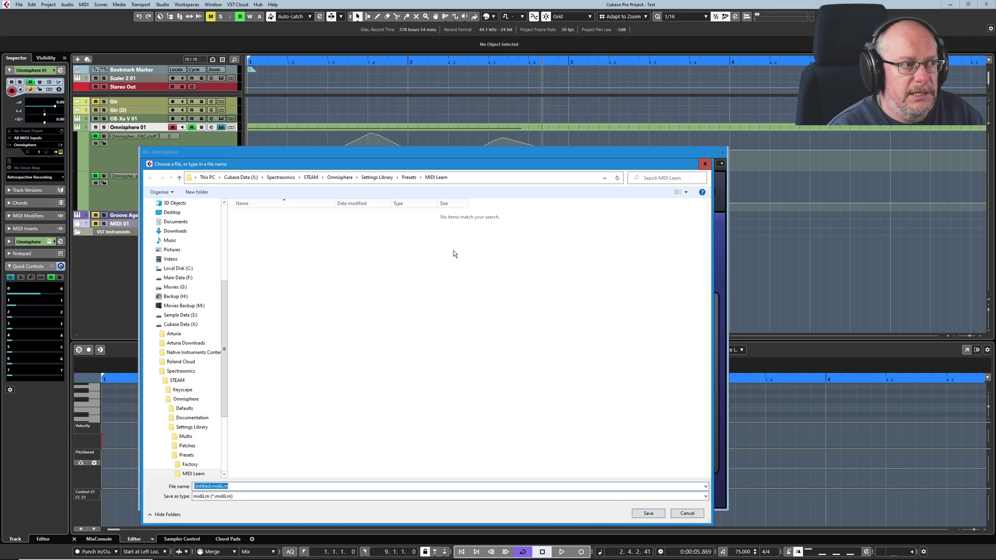
left_click(685, 512)
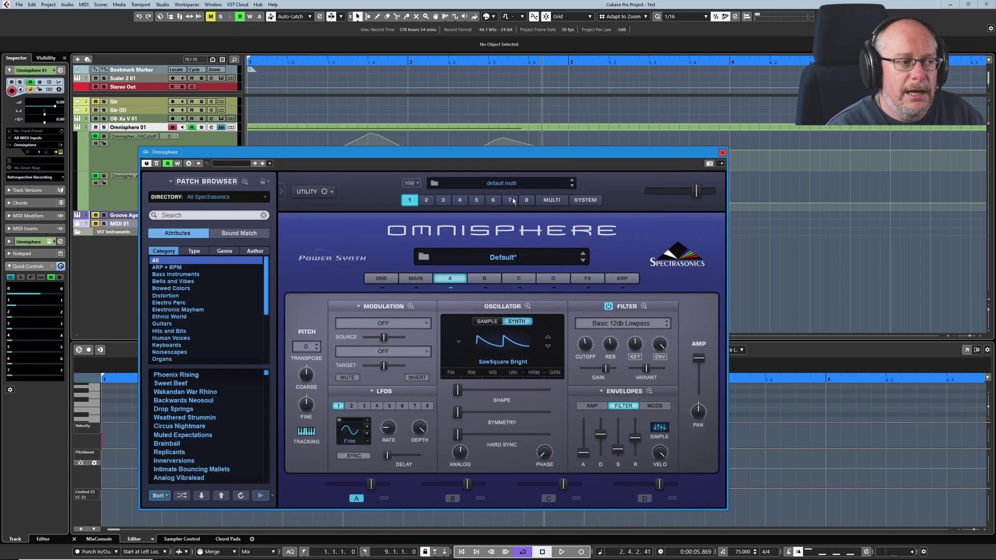
right_click(323, 240)
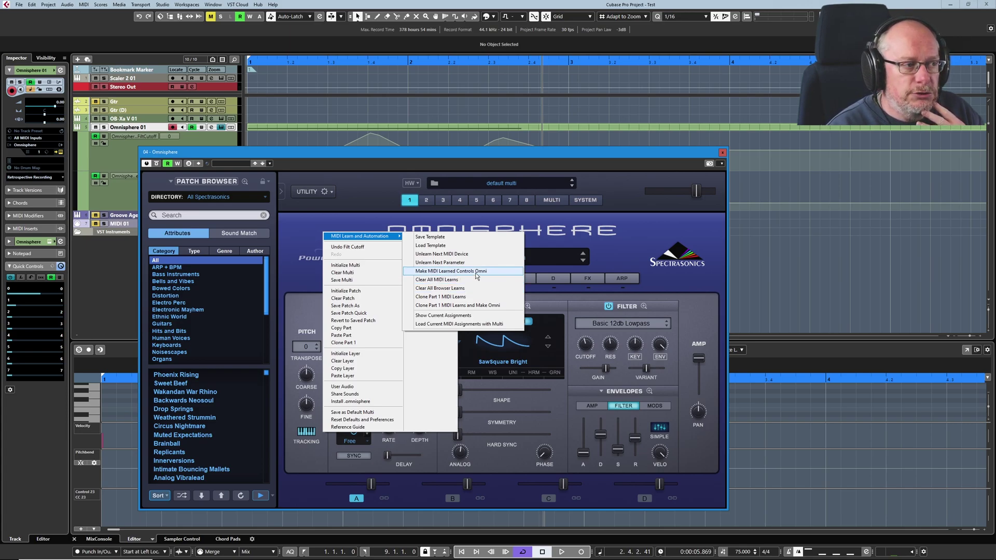
left_click(311, 237)
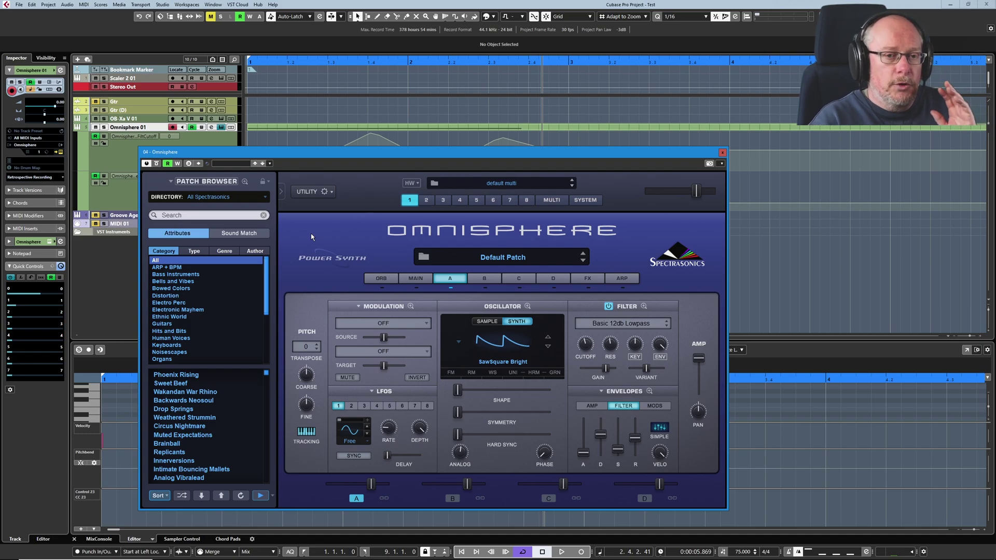